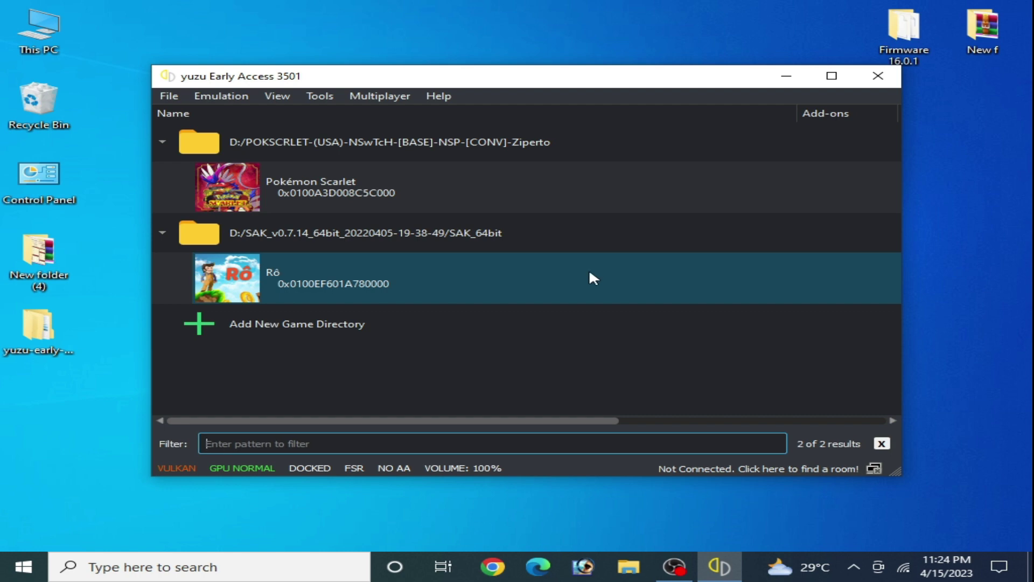
# - Open Task Manager from search and go to yuzu's entry in Details
pyautogui.click(107, 572)
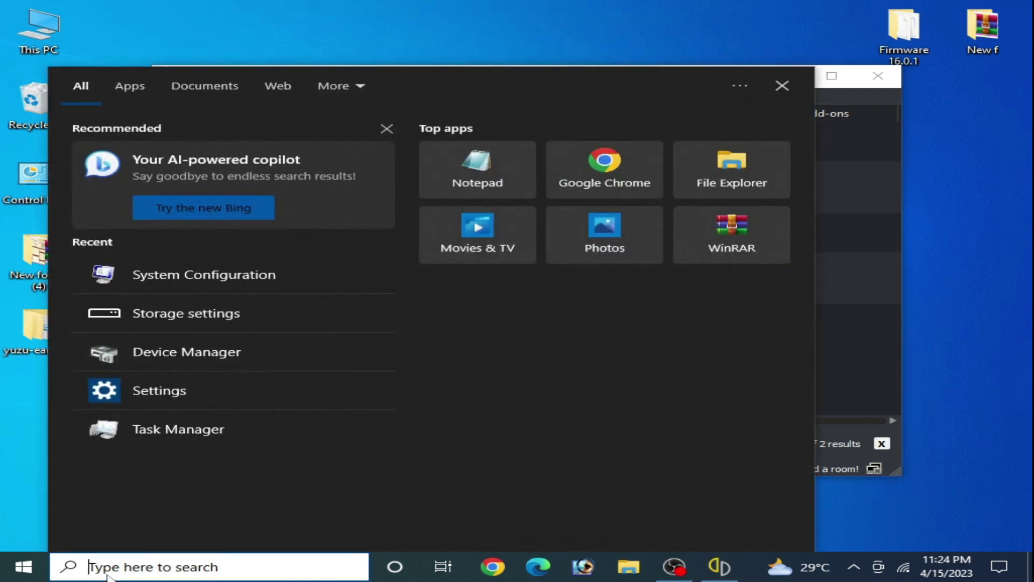
pyautogui.write('ta')
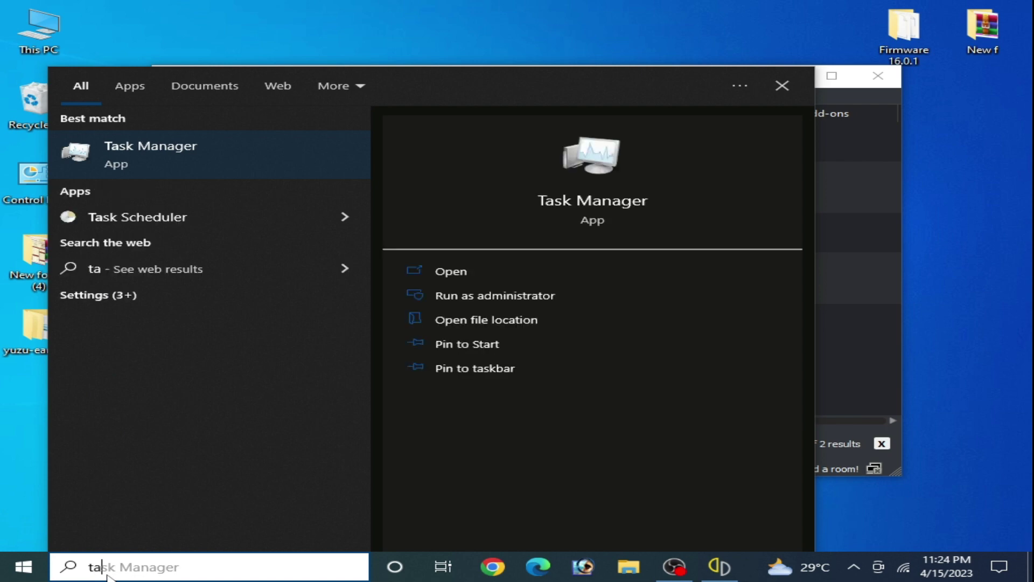
pyautogui.write('sk manager')
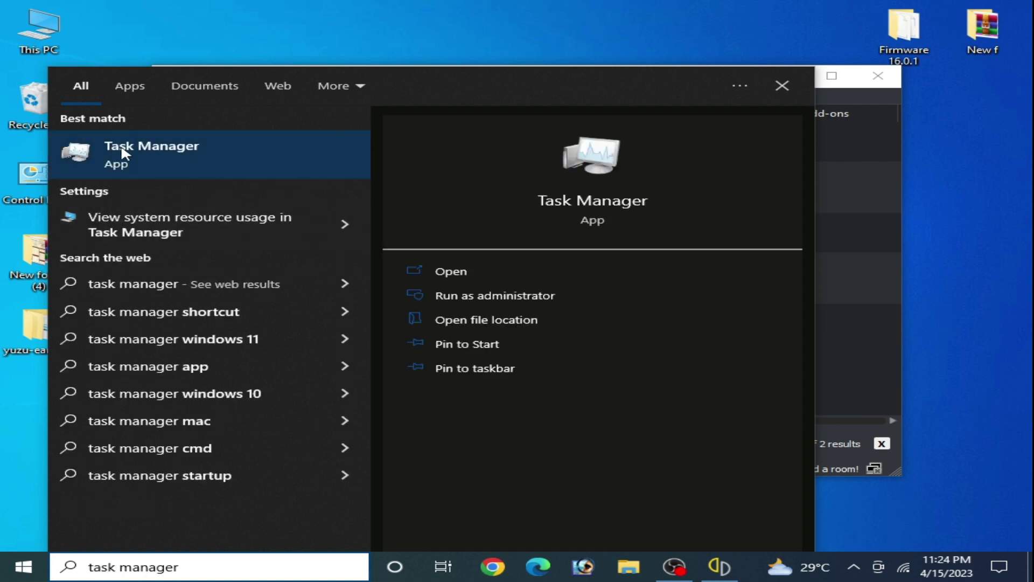
pyautogui.click(123, 153)
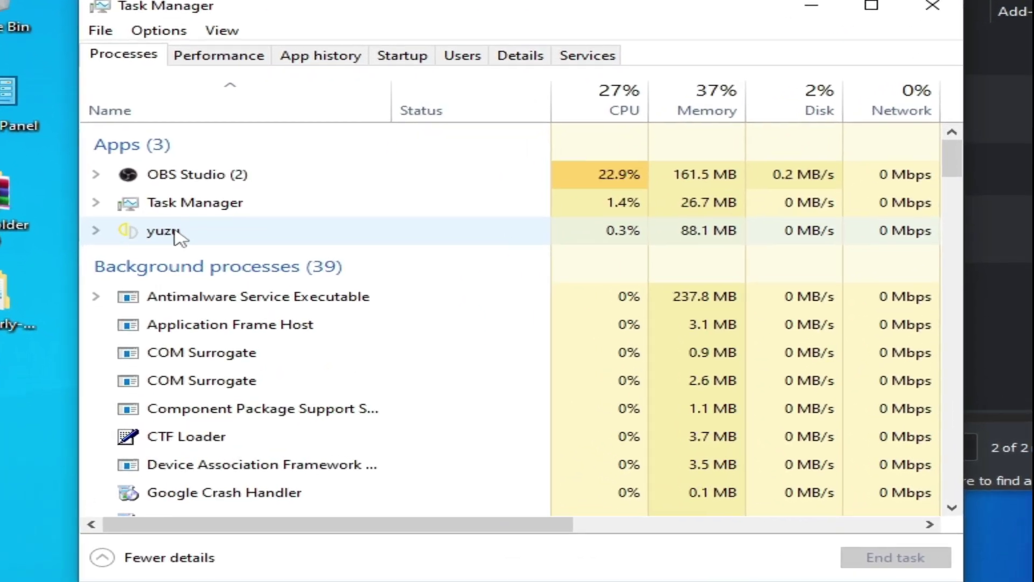
pyautogui.rightClick(179, 282)
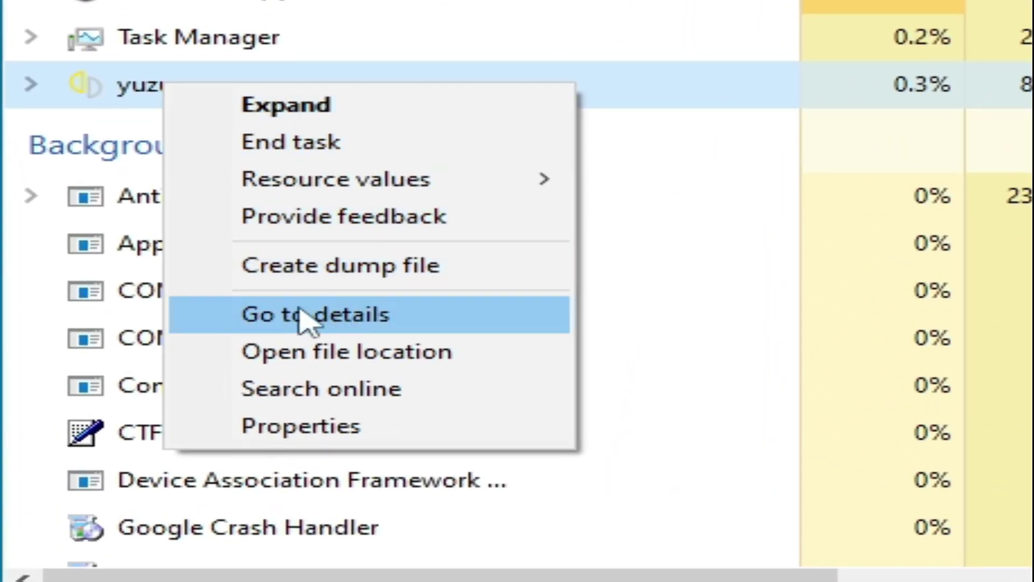
pyautogui.click(301, 329)
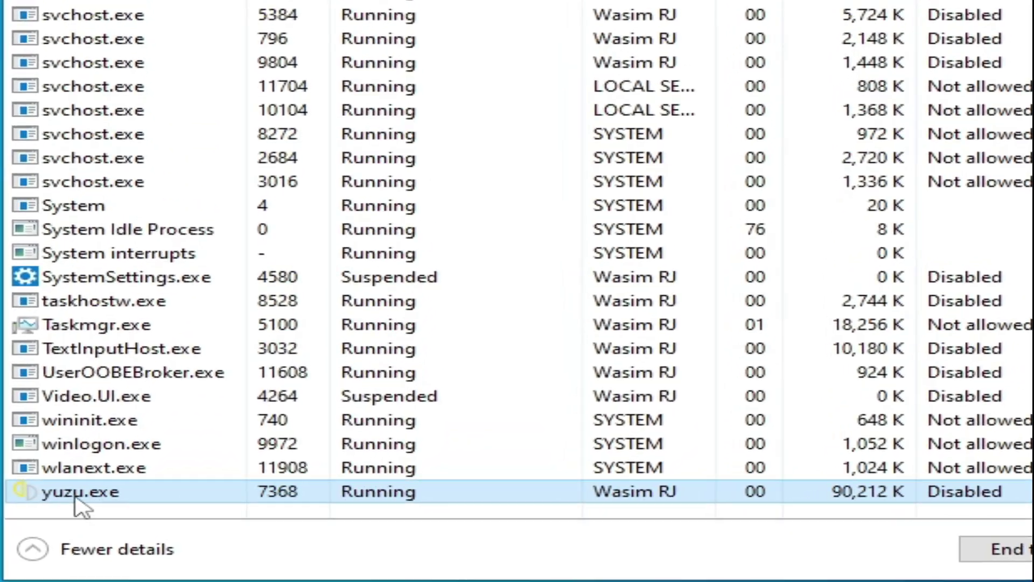
# - Set yuzu.exe's priority to High and confirm the change
pyautogui.rightClick(135, 492)
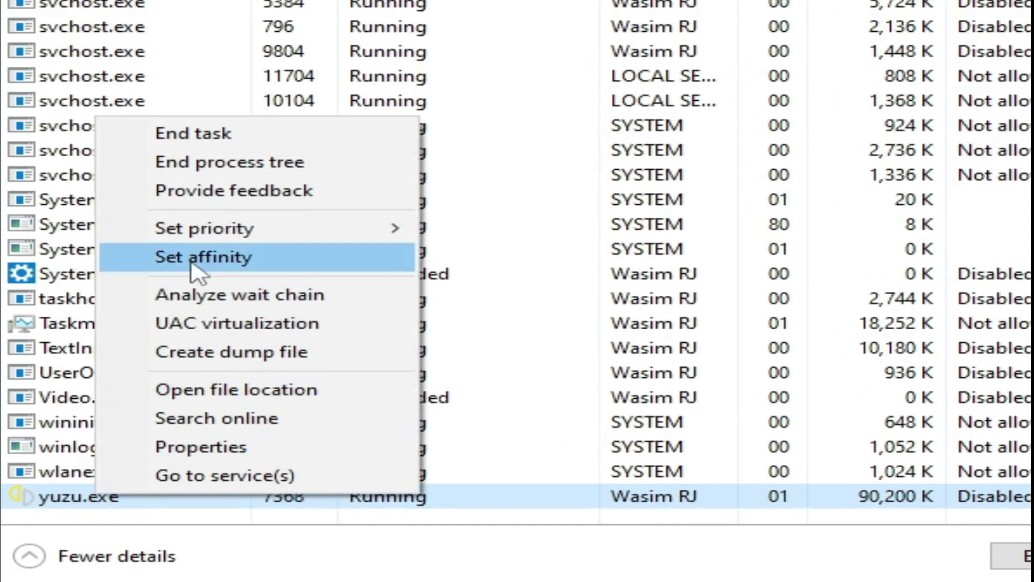
pyautogui.moveTo(195, 242)
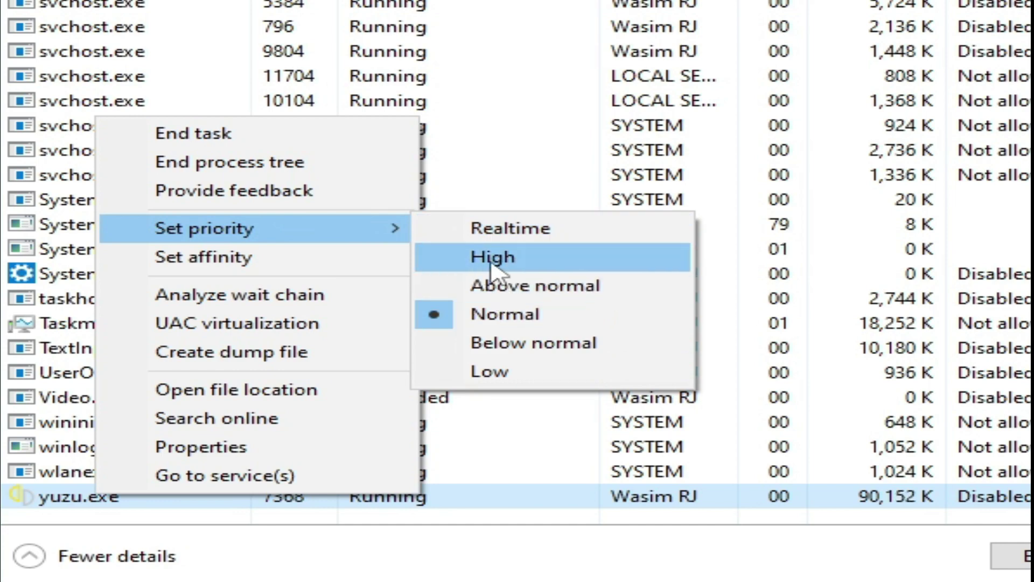
pyautogui.click(492, 258)
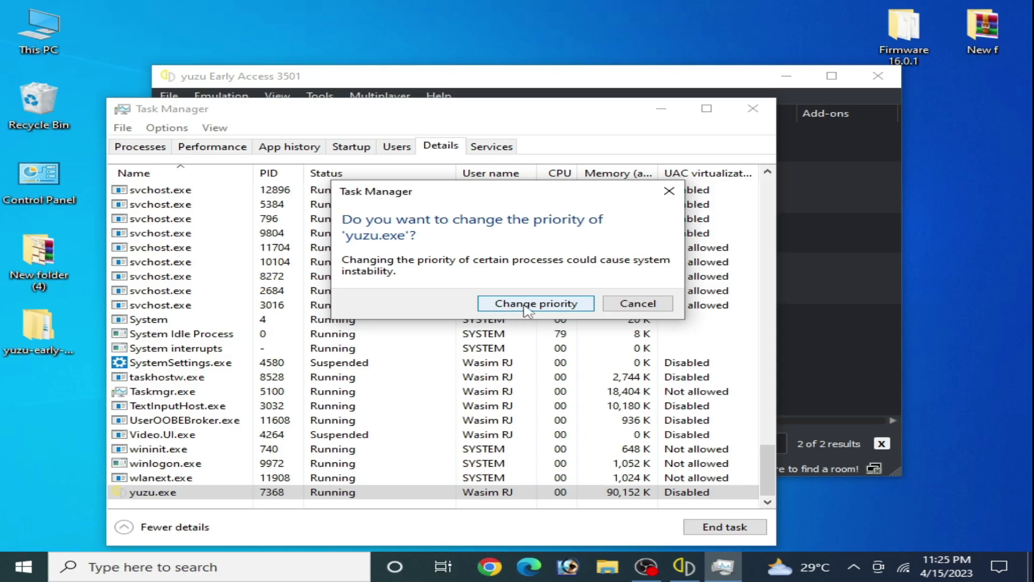
pyautogui.click(527, 304)
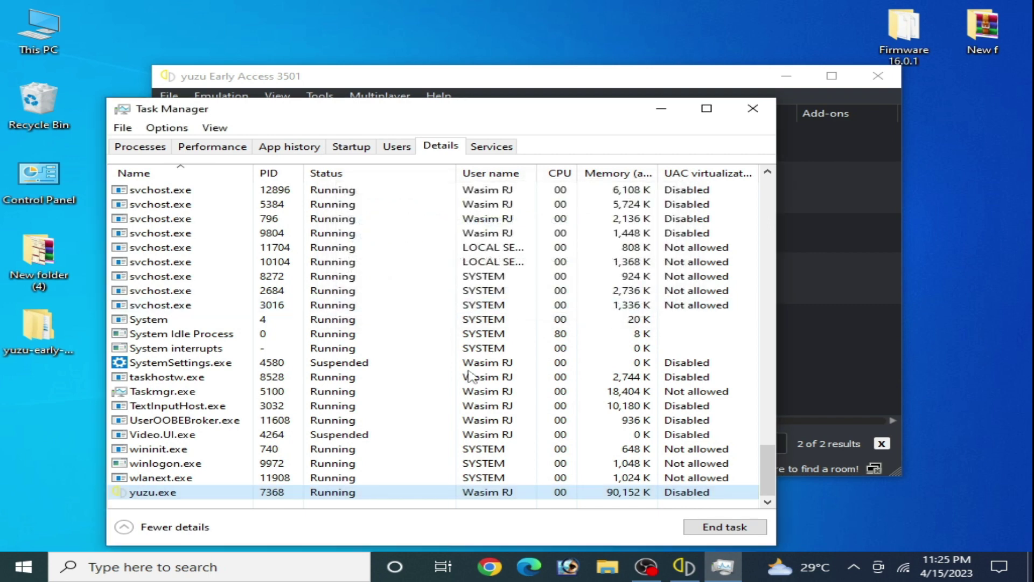
# - Check that yuzu.exe shows High priority, then close Task Manager
pyautogui.rightClick(161, 492)
pyautogui.moveTo(323, 335)
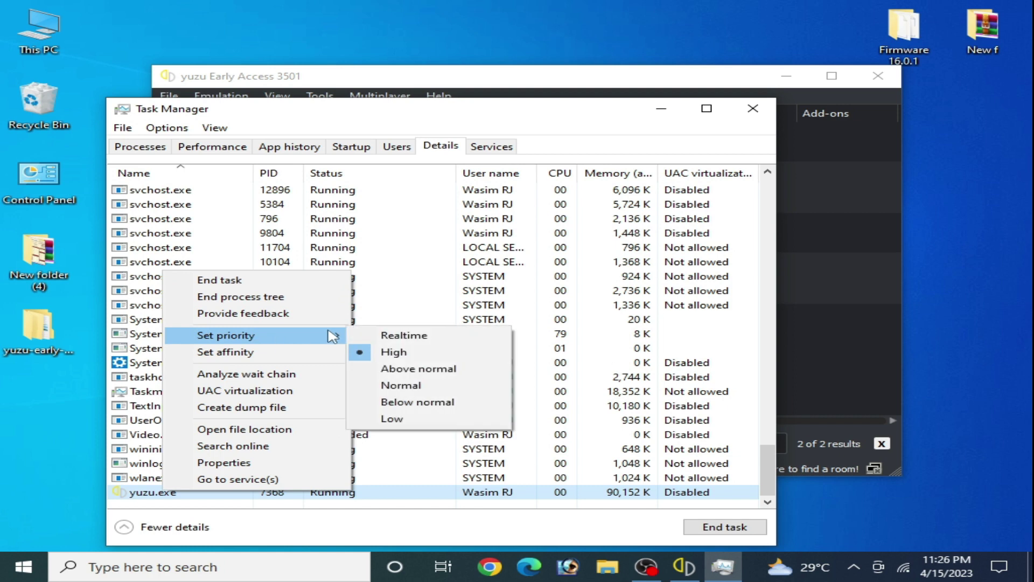
pyautogui.click(756, 109)
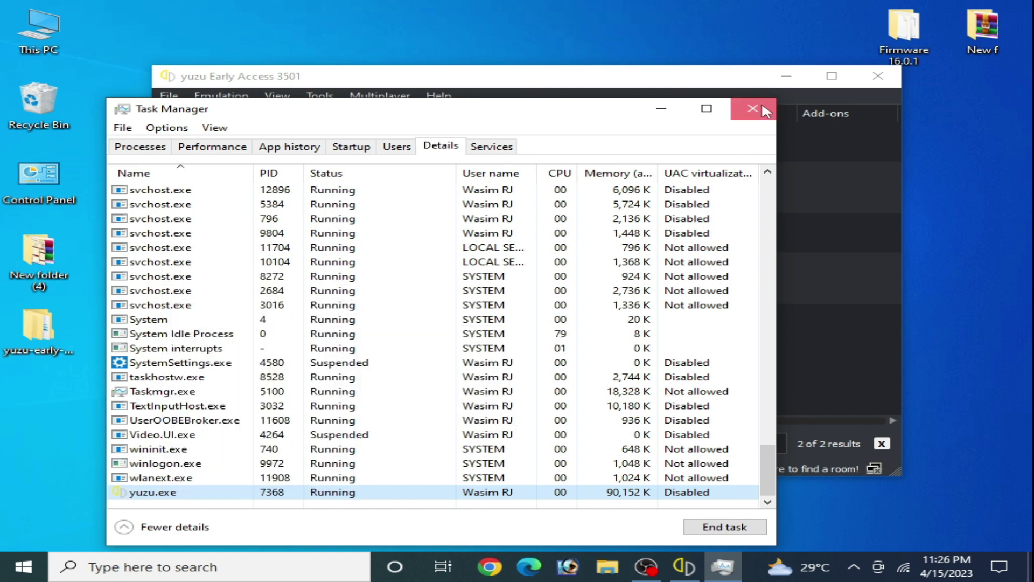
pyautogui.click(757, 110)
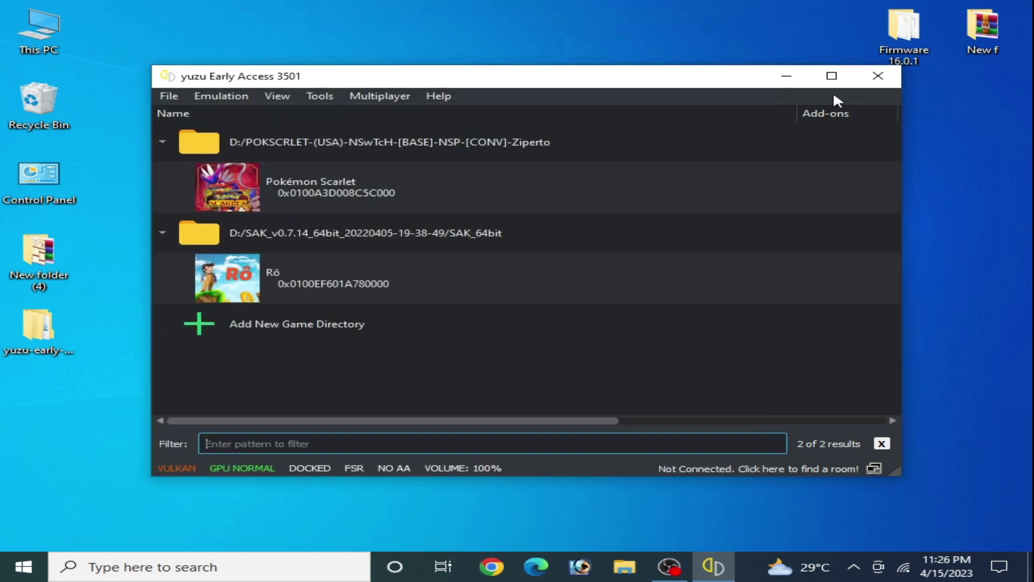
# - Close yuzu and relaunch it from its desktop shortcut
pyautogui.click(869, 81)
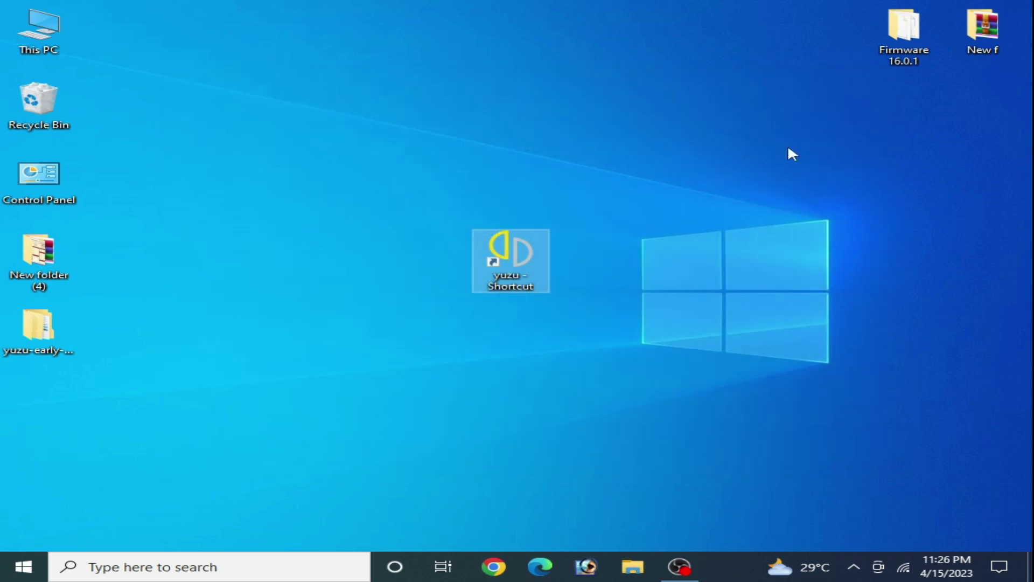
pyautogui.rightClick(513, 253)
pyautogui.click(560, 158)
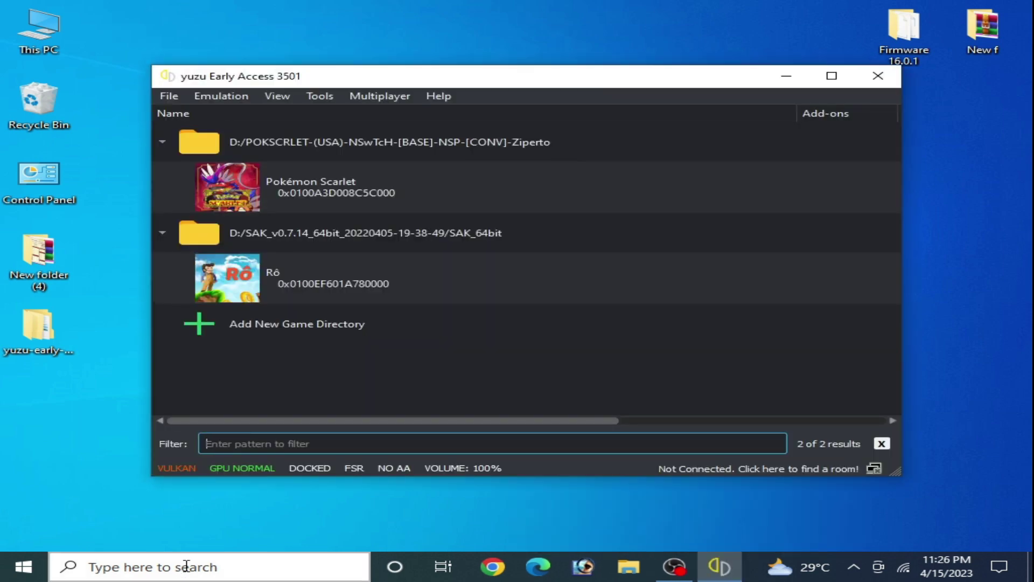
# - Open Task Manager from recent apps and go to yuzu's Details entry
pyautogui.click(186, 565)
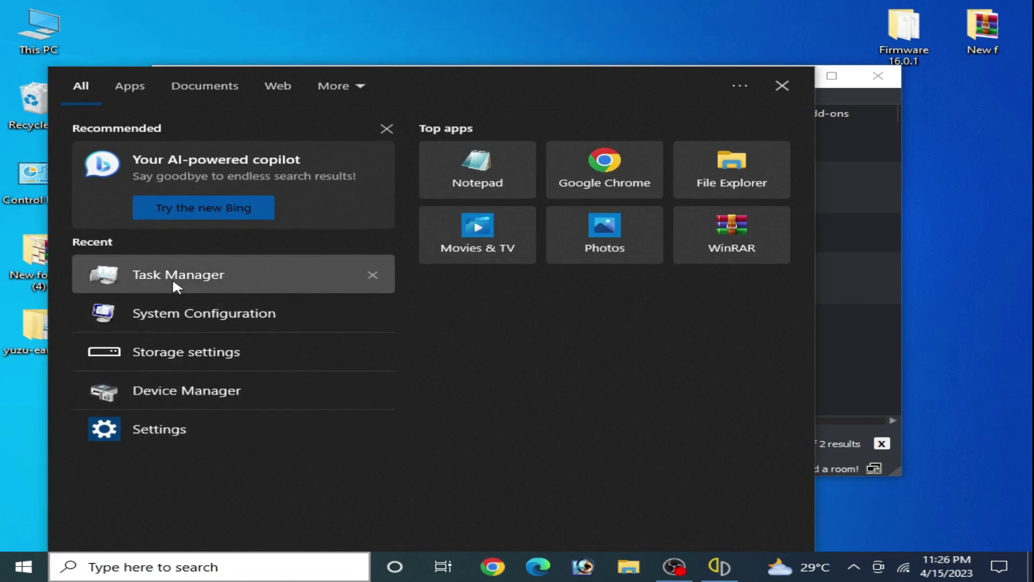
pyautogui.click(172, 276)
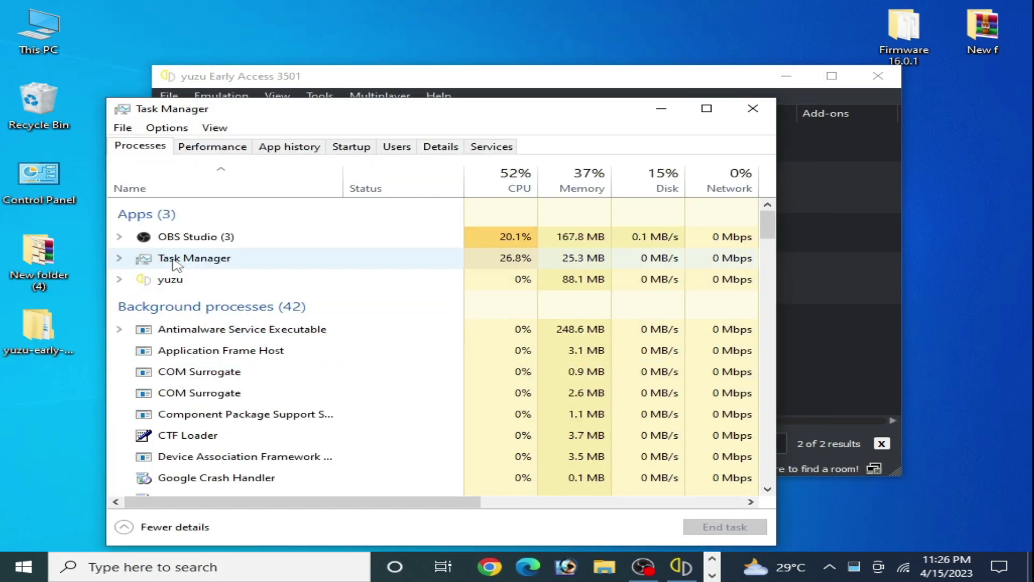
pyautogui.click(166, 278)
pyautogui.rightClick(166, 279)
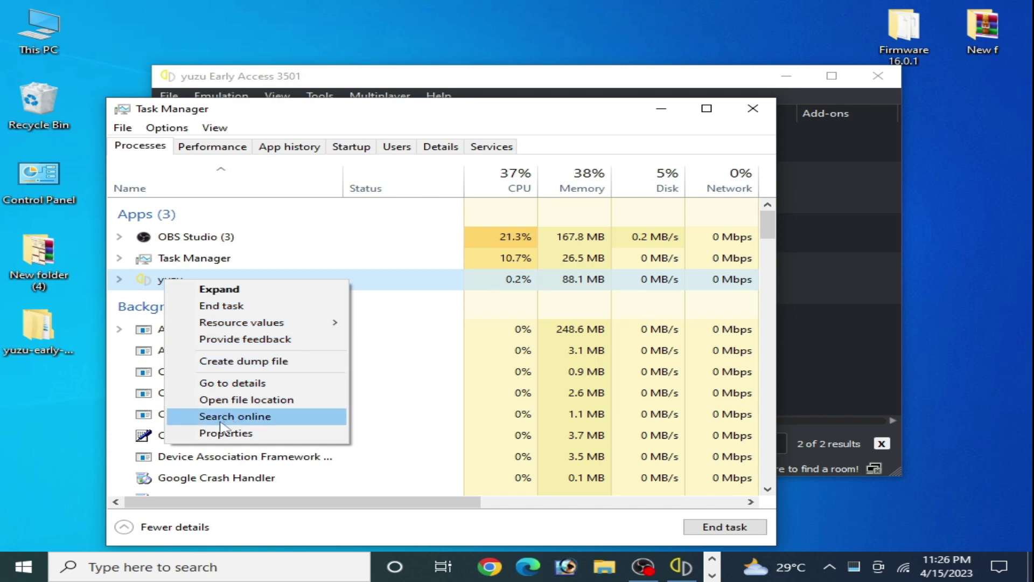
pyautogui.click(221, 383)
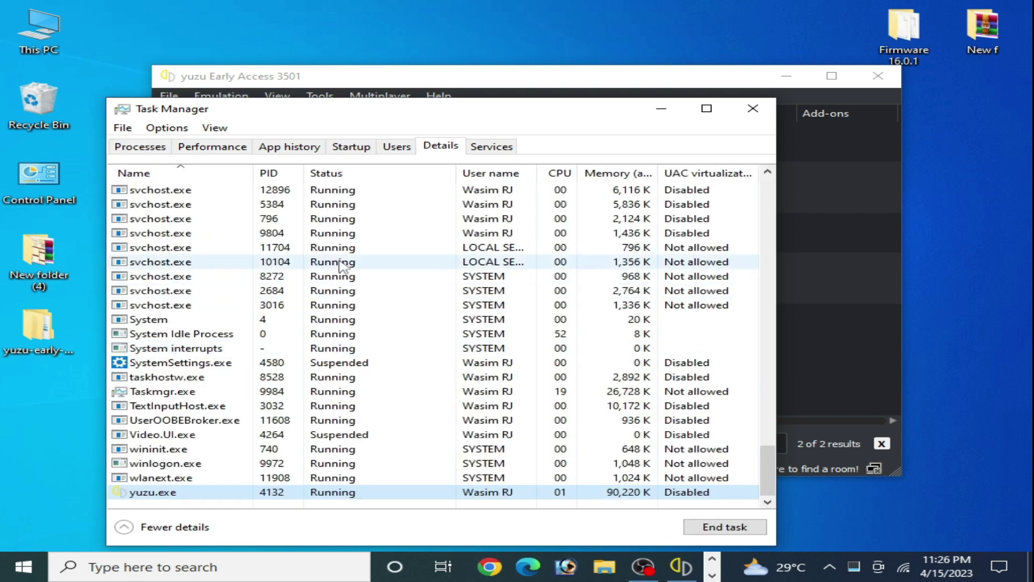
# - Set yuzu.exe to High priority, confirm, and close Task Manager
pyautogui.rightClick(161, 492)
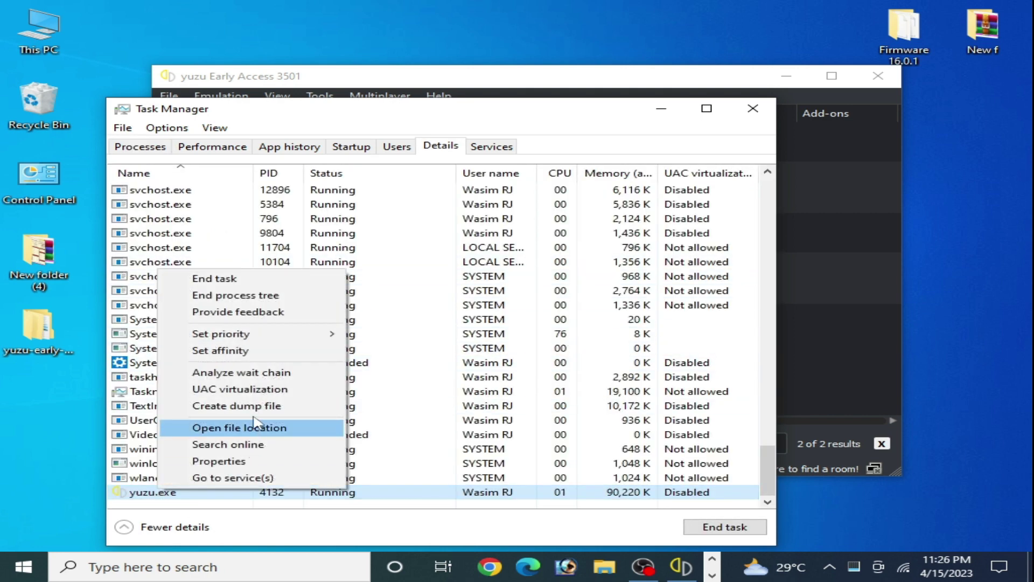
pyautogui.moveTo(281, 339)
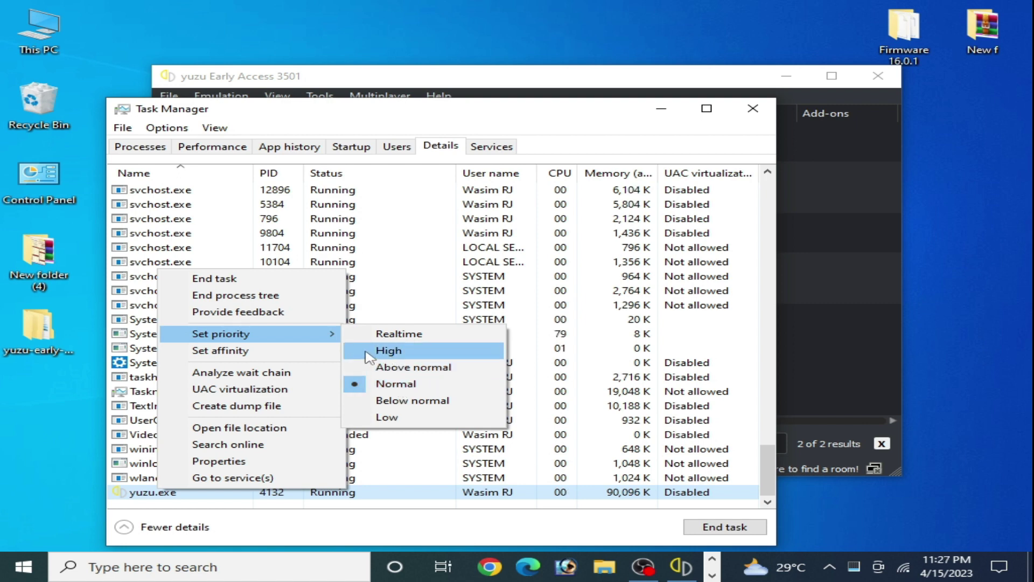
pyautogui.click(388, 351)
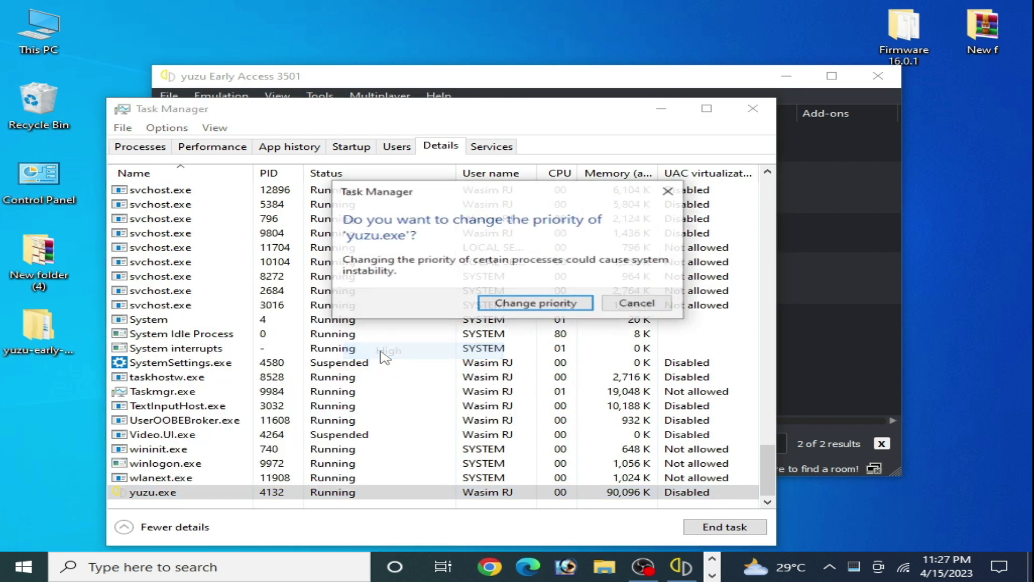
pyautogui.click(555, 303)
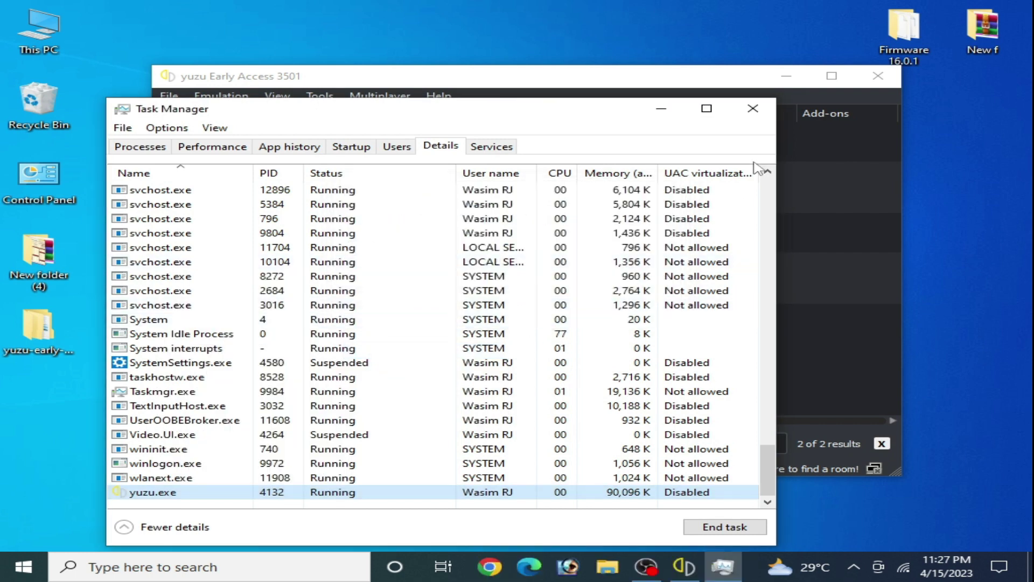
pyautogui.click(753, 109)
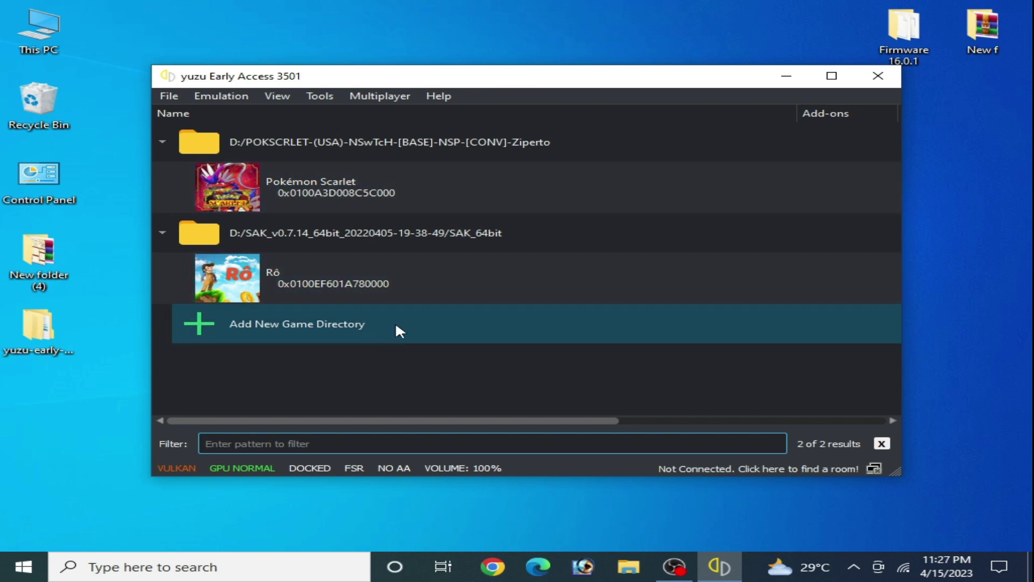
# - Set yuzu's Audio Output Engine to cubeb after trying sdl2, and save with OK
pyautogui.click(222, 101)
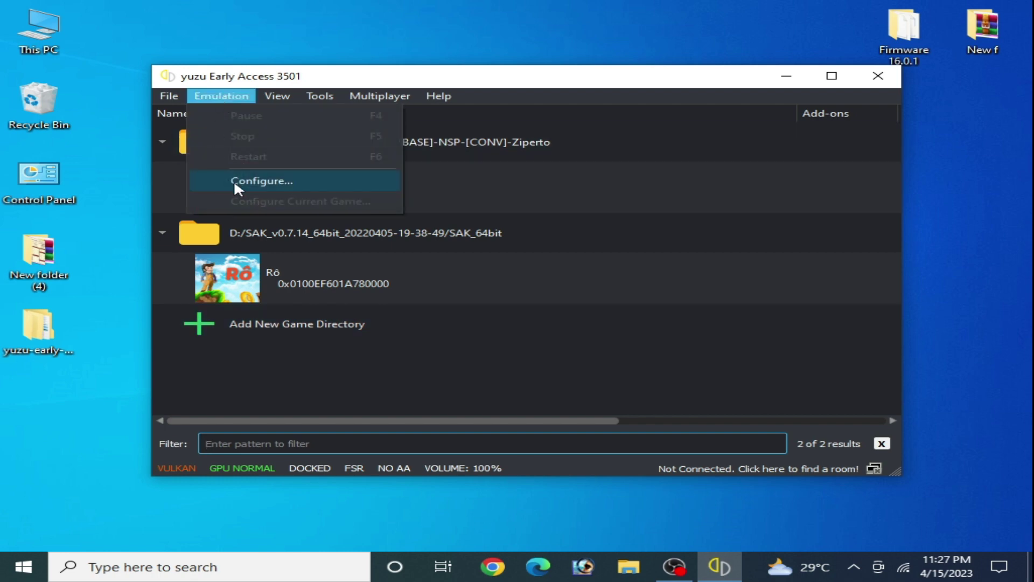
pyautogui.click(263, 181)
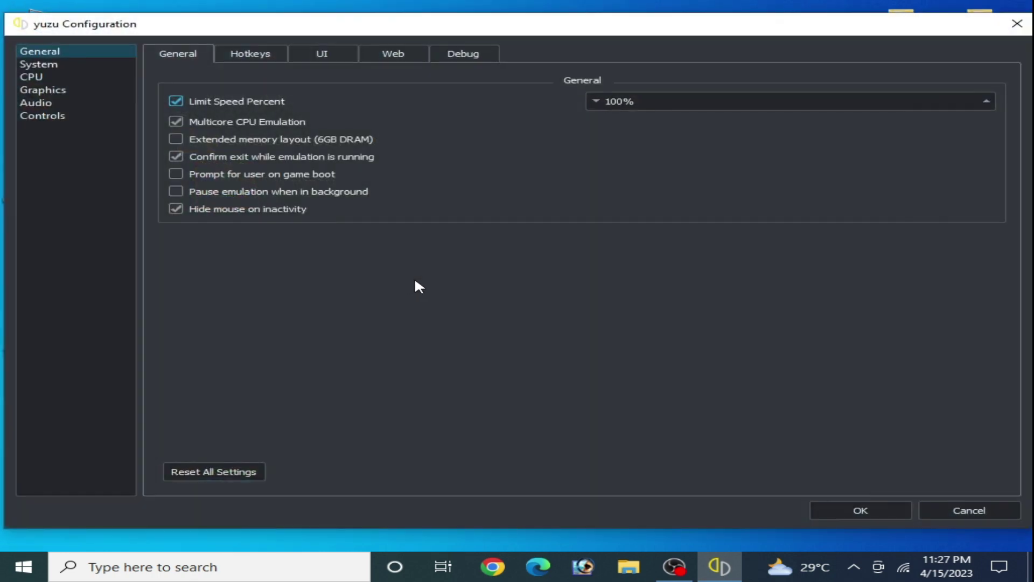
pyautogui.click(40, 105)
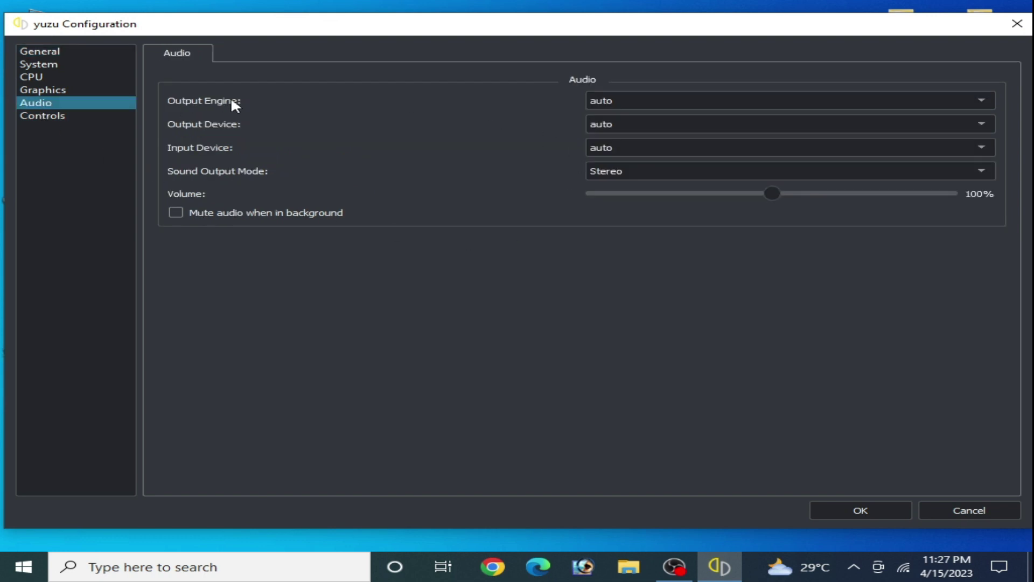
pyautogui.click(627, 101)
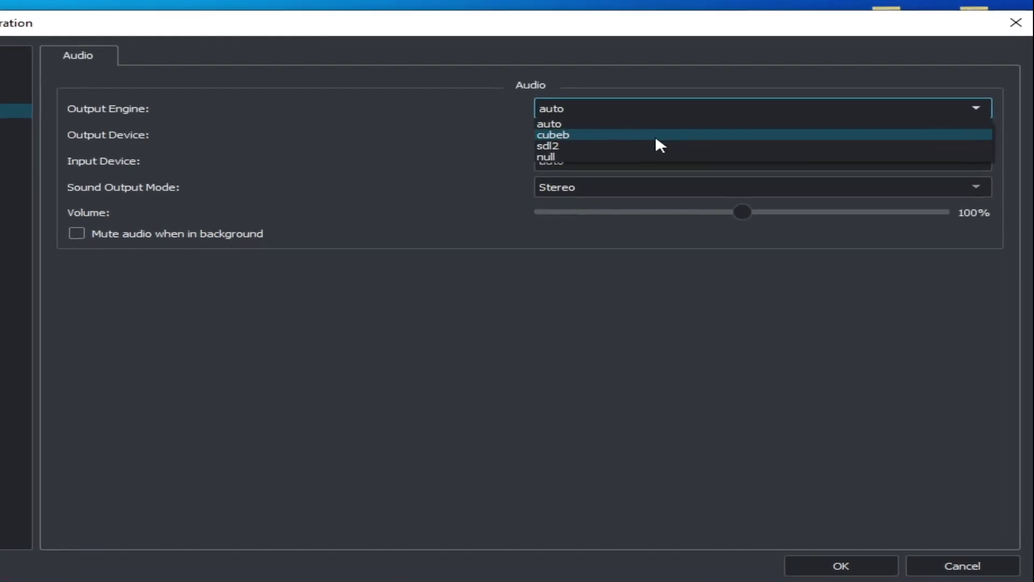
pyautogui.click(506, 147)
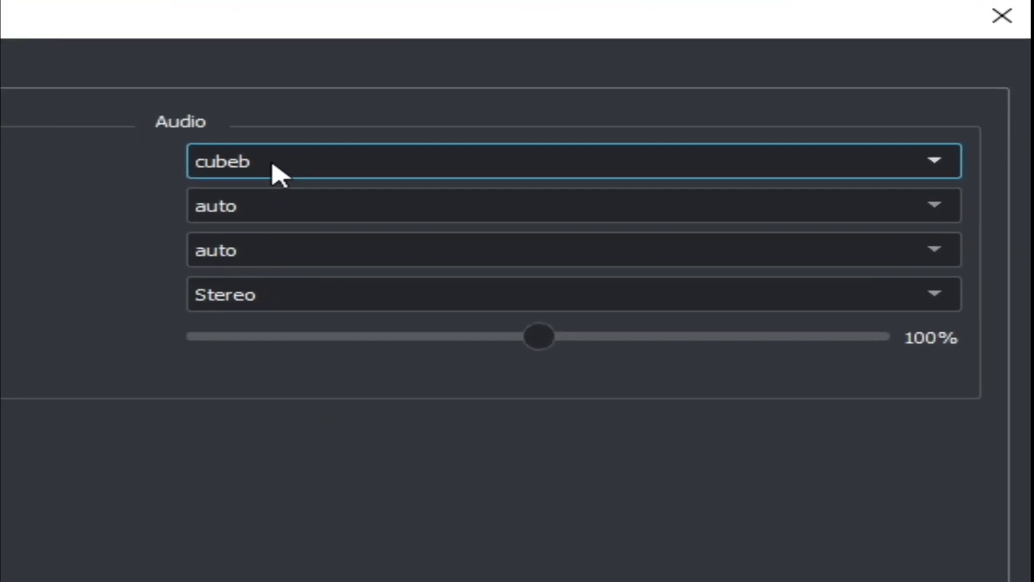
pyautogui.click(533, 119)
pyautogui.click(189, 237)
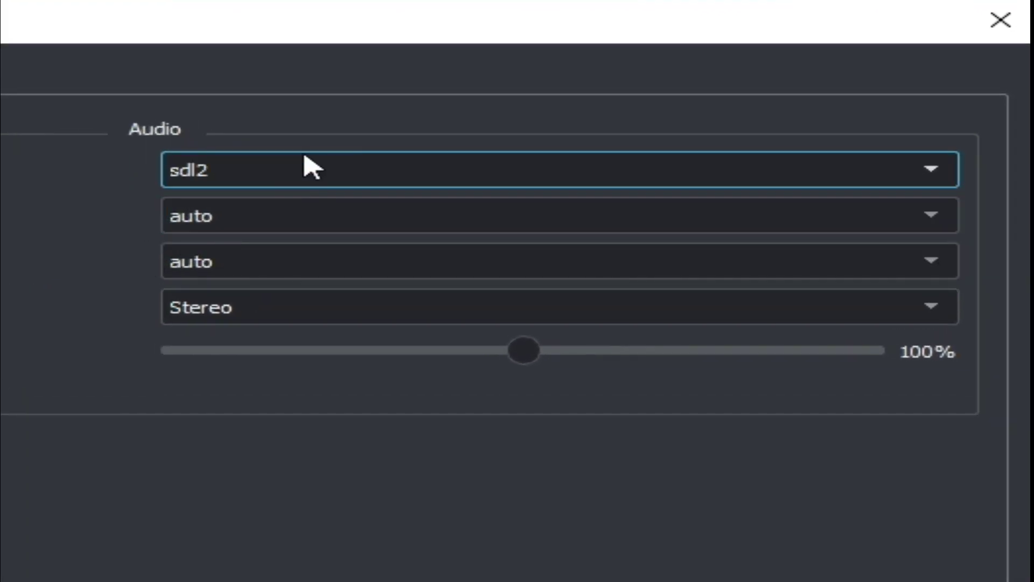
pyautogui.scroll(1, 307, 161)
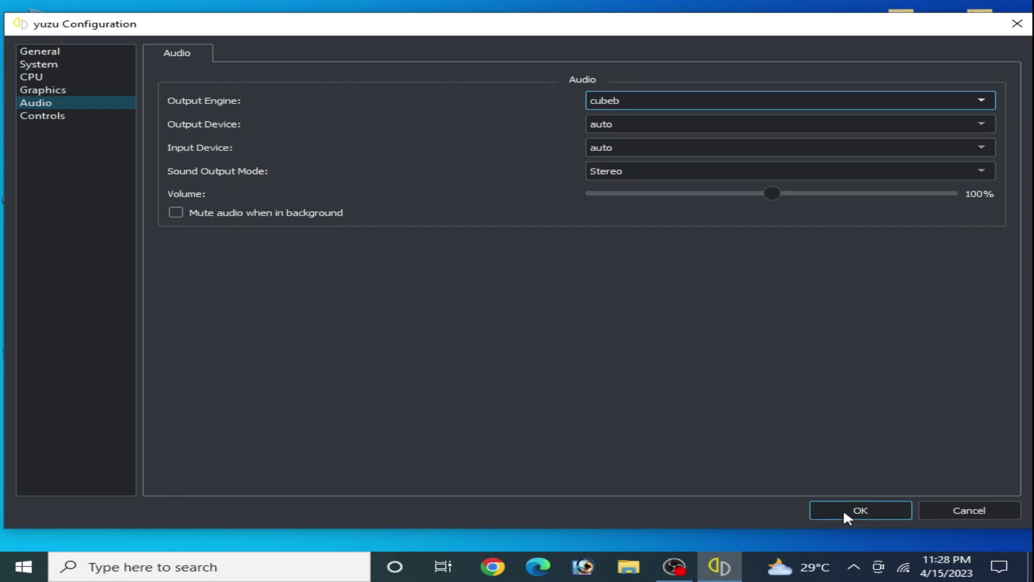
pyautogui.click(844, 509)
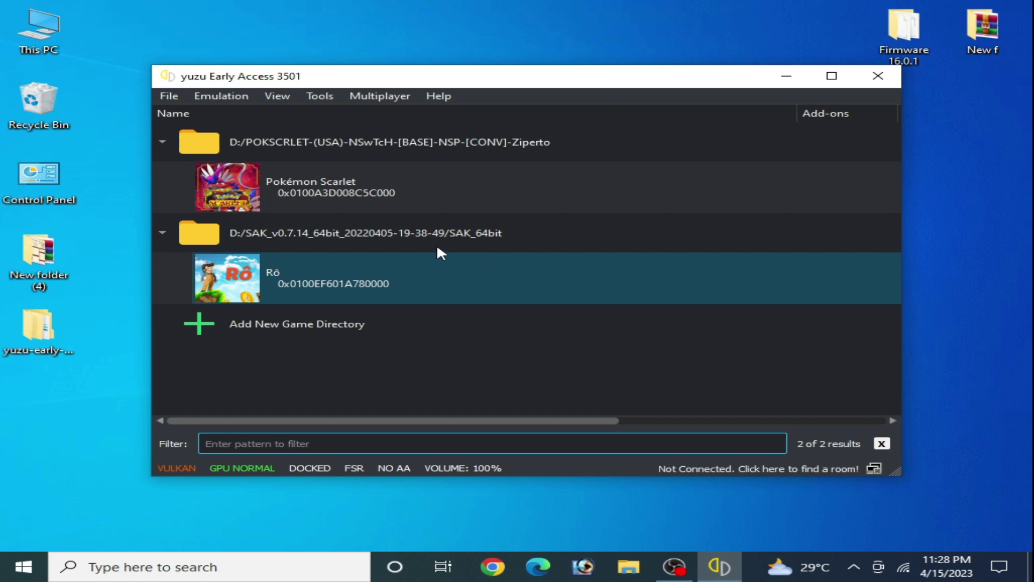
# - Open Emulation > Configure and leave Multicore CPU Emulation enabled
pyautogui.click(221, 96)
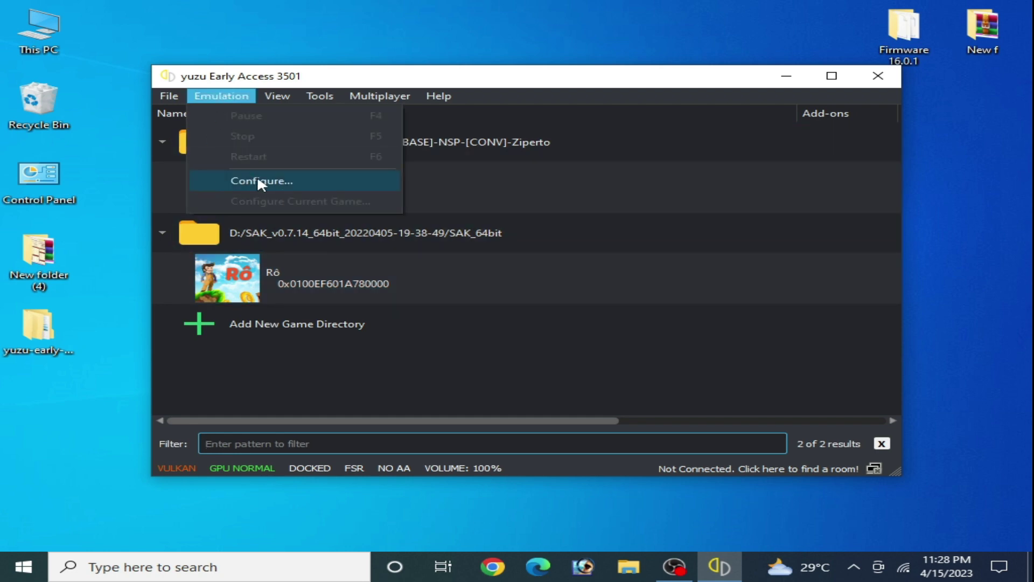
pyautogui.click(258, 182)
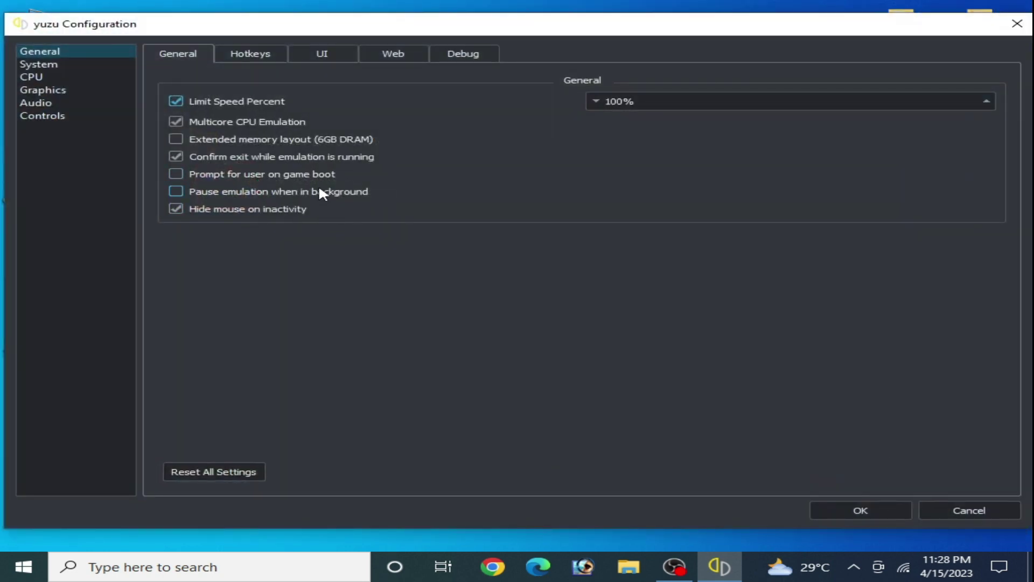
pyautogui.click(181, 119)
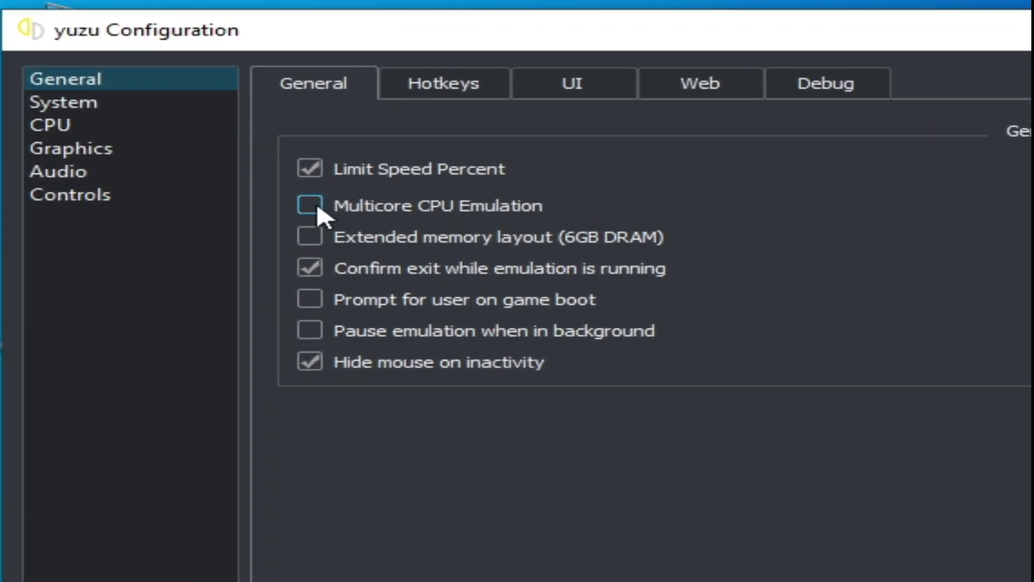
pyautogui.click(323, 209)
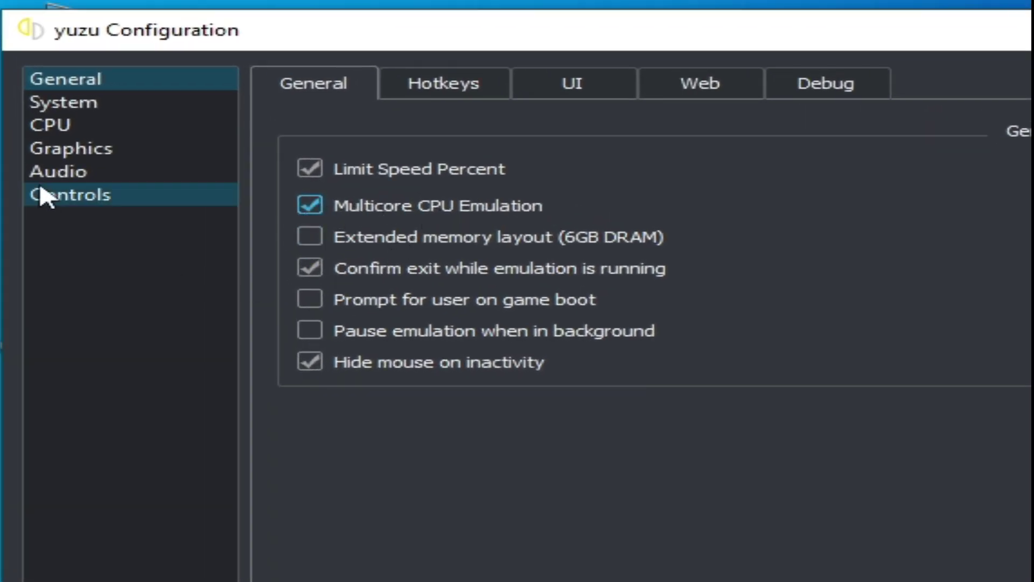
# - Set CPU accuracy back to Auto after trying Unsafe
pyautogui.click(59, 129)
pyautogui.click(622, 108)
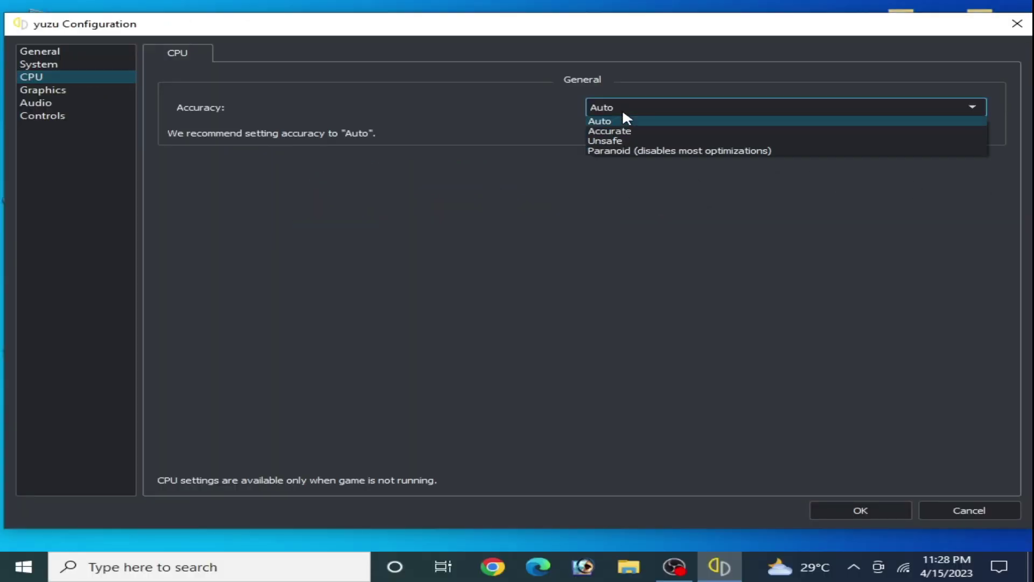
pyautogui.click(606, 140)
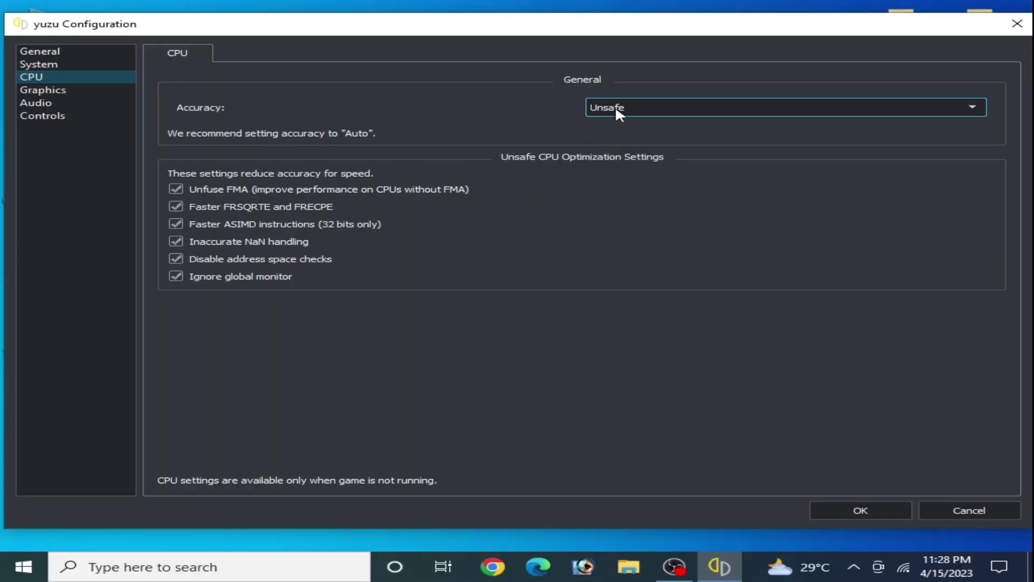
pyautogui.click(617, 108)
pyautogui.click(594, 122)
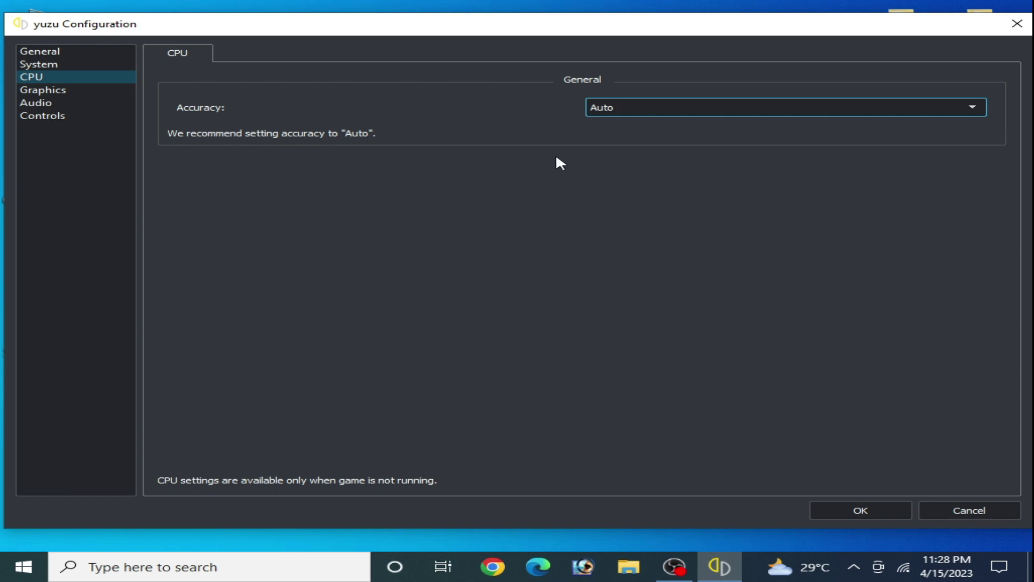
pyautogui.click(50, 90)
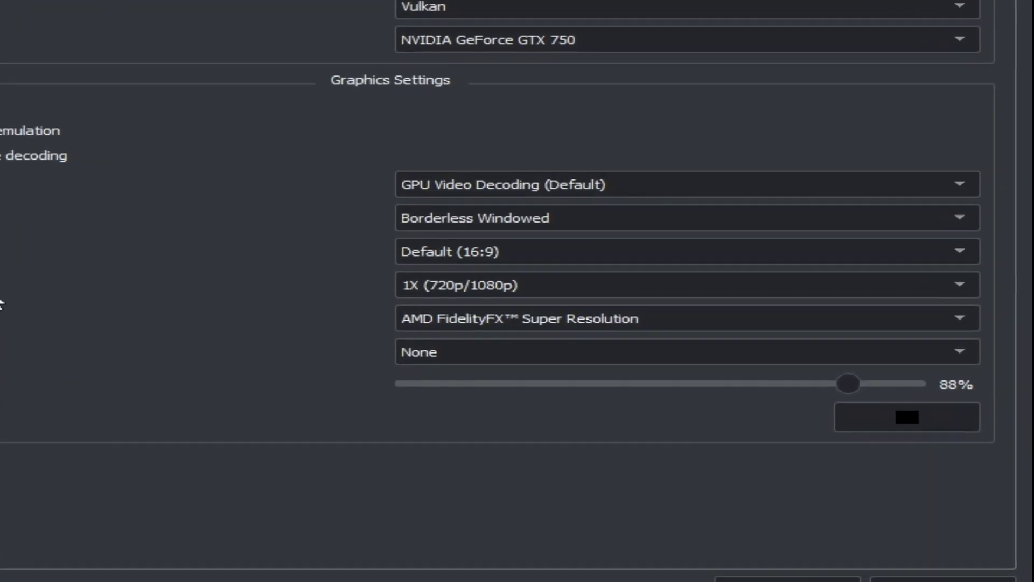
# - Keep resolution 1X, API Vulkan, and device NVIDIA GeForce GTX 750, then view Advanced graphics
pyautogui.click(237, 285)
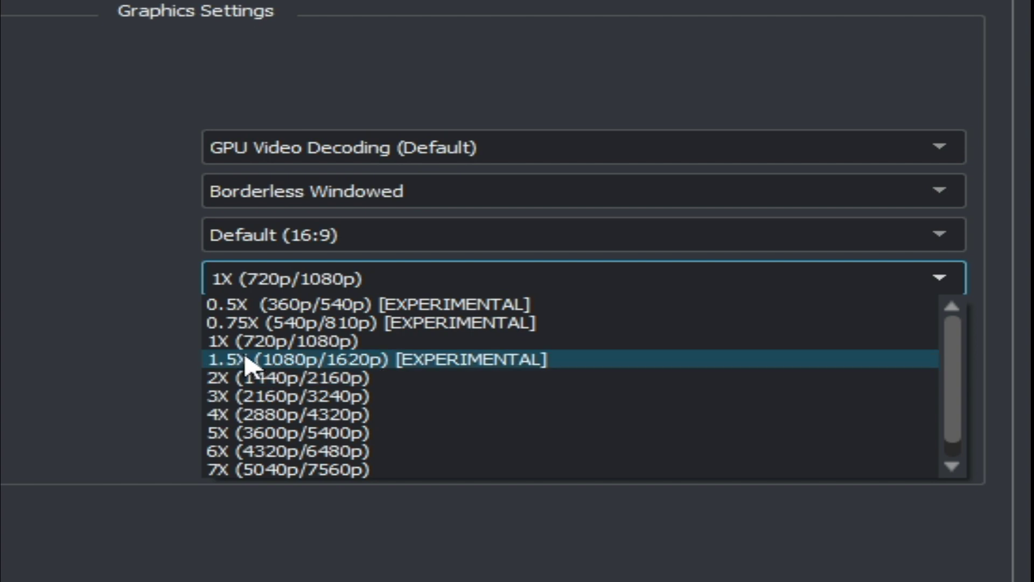
pyautogui.click(238, 341)
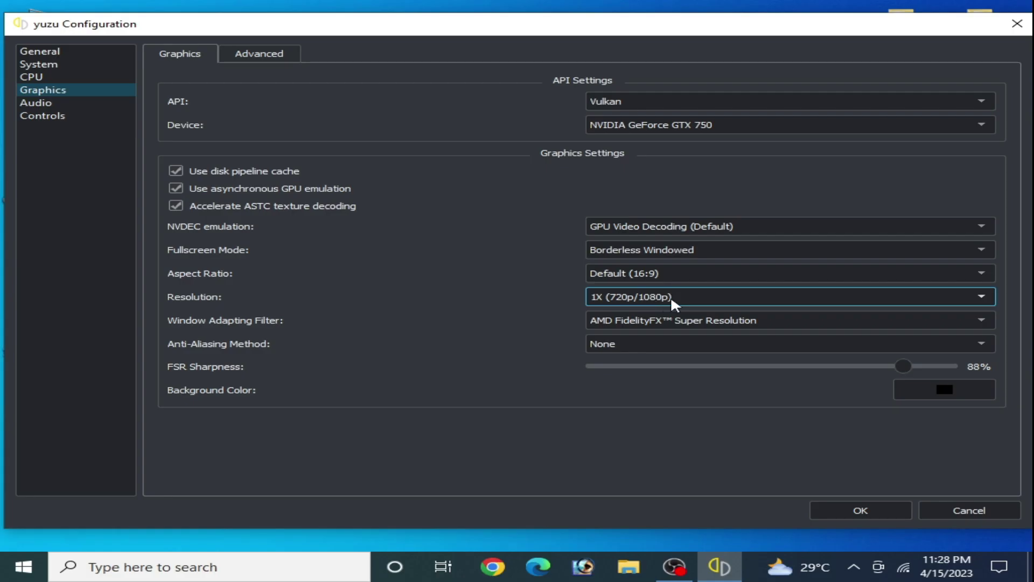
pyautogui.click(658, 102)
pyautogui.click(637, 113)
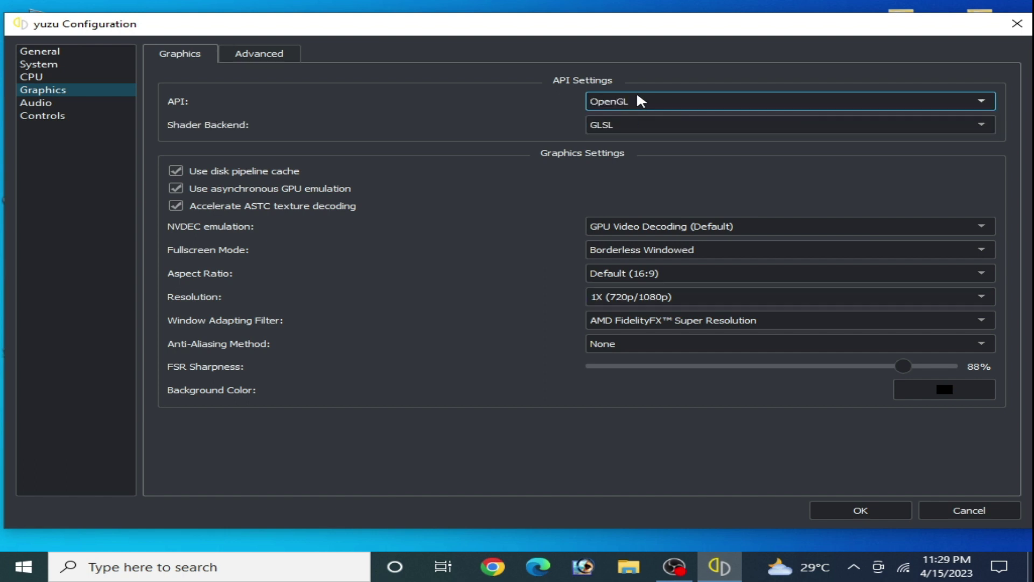
pyautogui.click(640, 101)
pyautogui.click(614, 120)
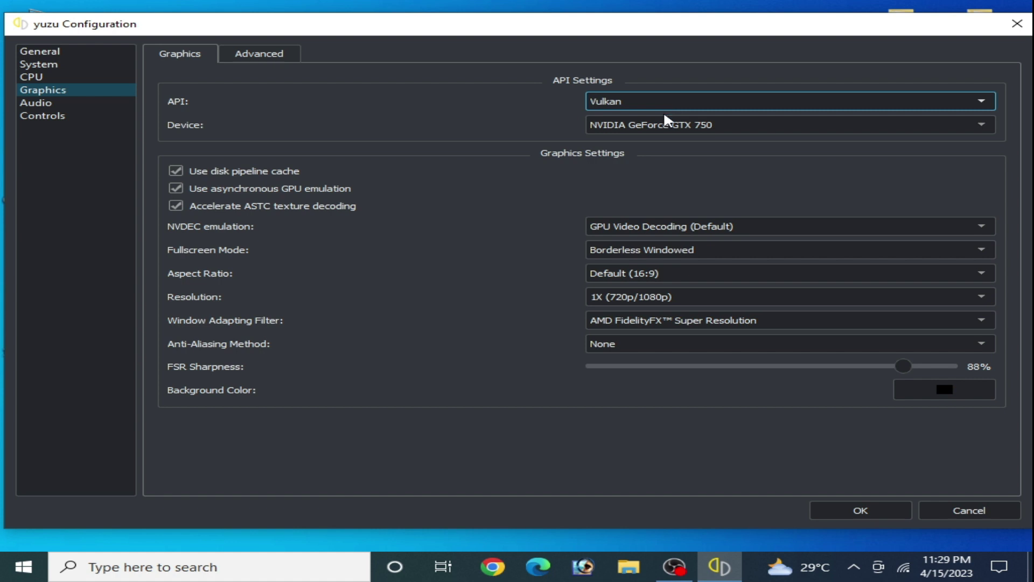
pyautogui.click(670, 129)
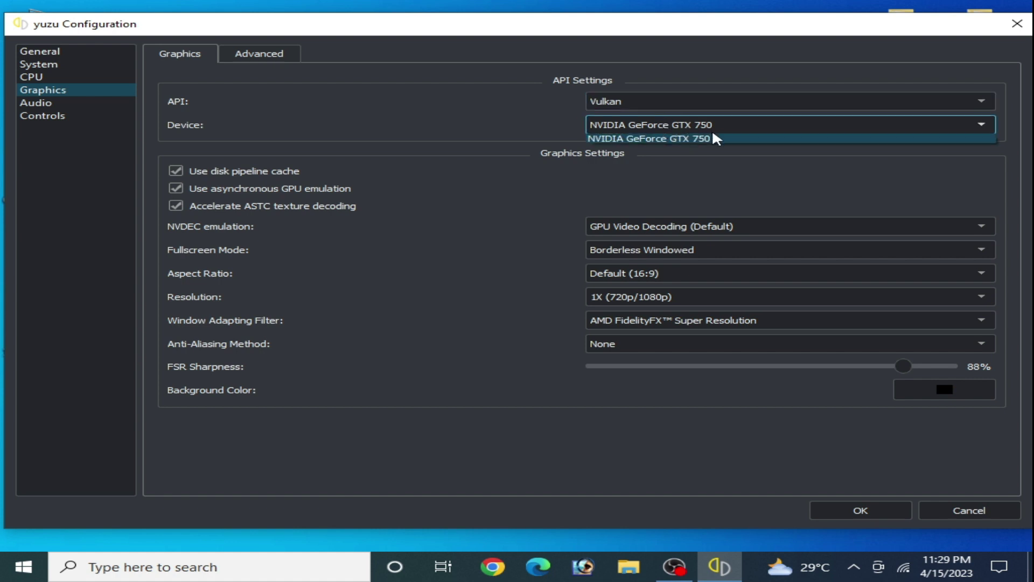
pyautogui.click(651, 139)
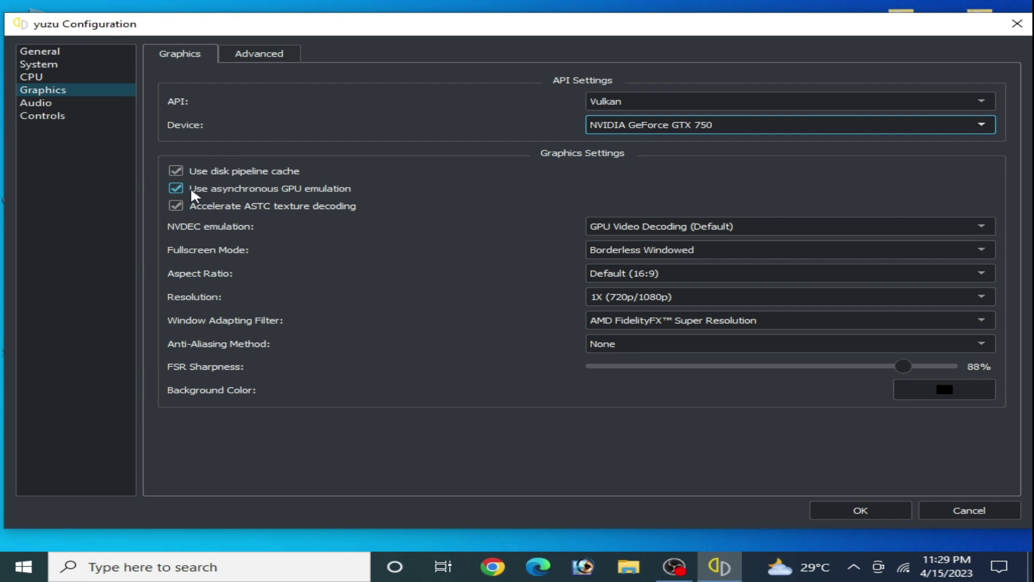
pyautogui.click(269, 57)
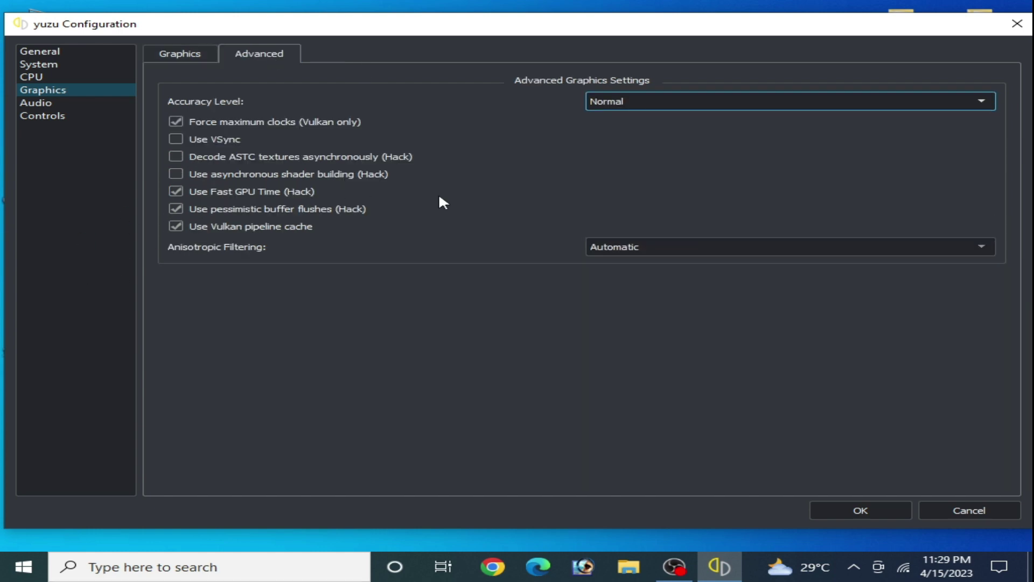
pyautogui.click(192, 120)
pyautogui.click(192, 120)
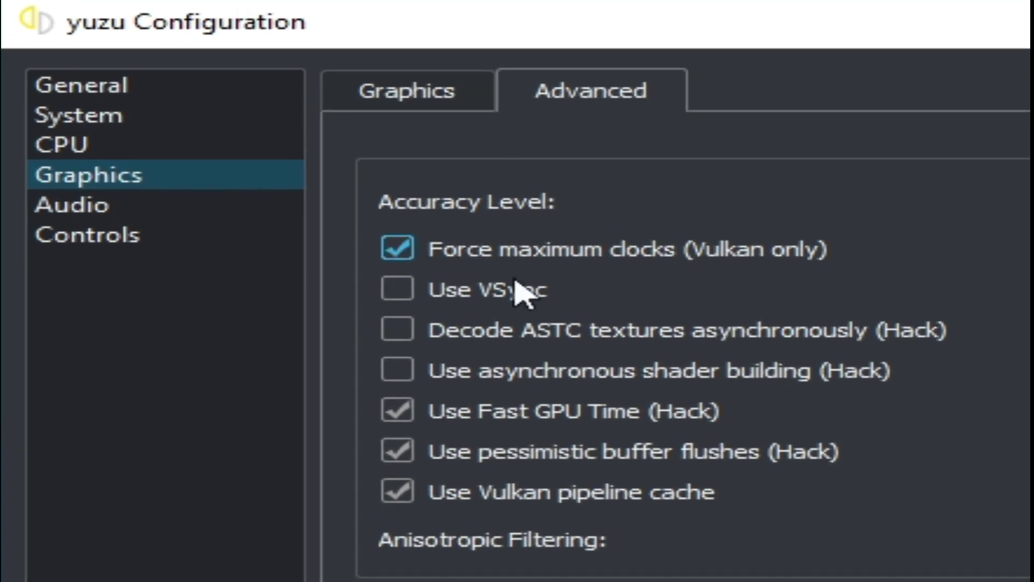
pyautogui.click(416, 285)
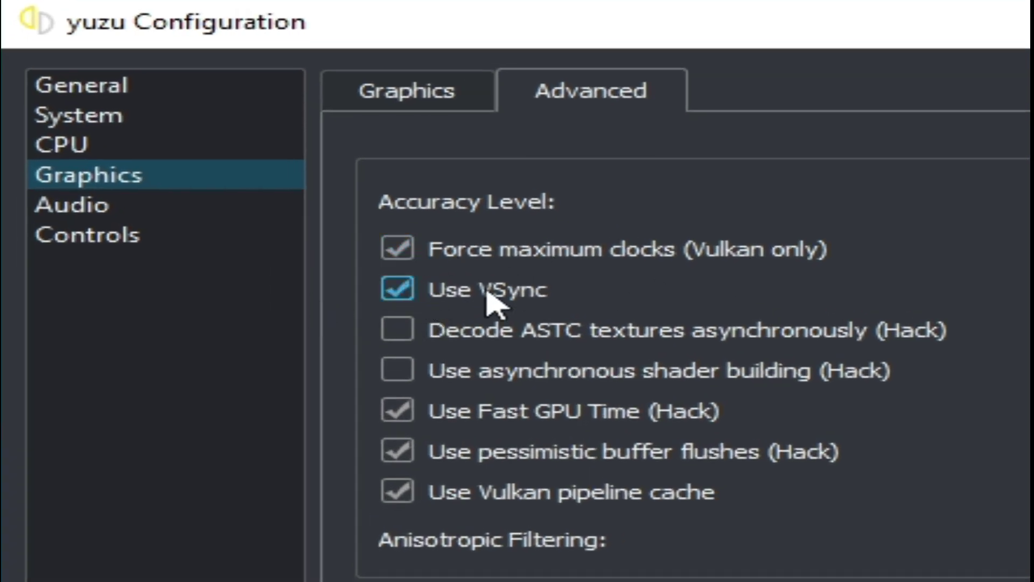
pyautogui.click(420, 293)
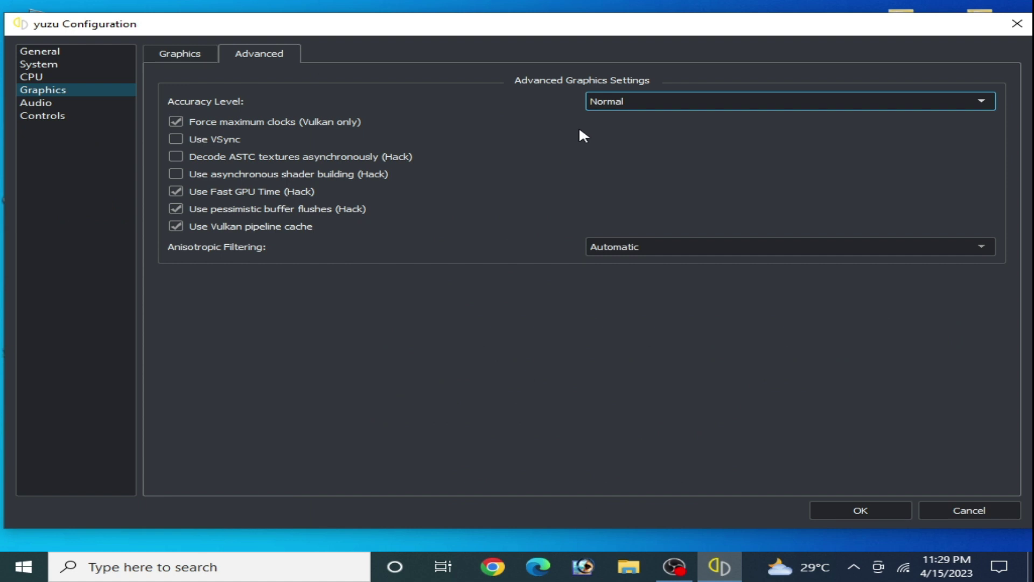
pyautogui.click(621, 99)
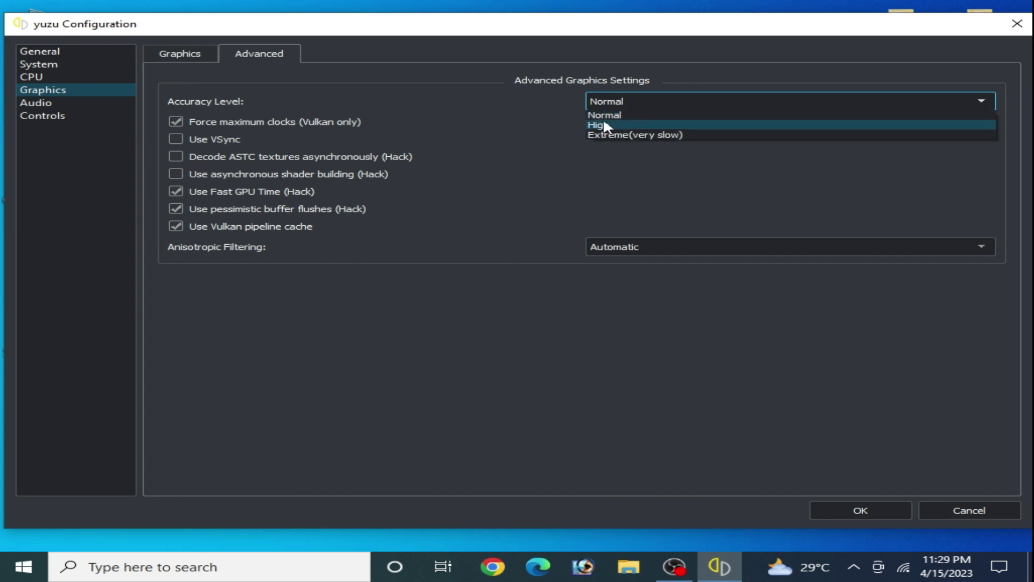
pyautogui.click(604, 125)
pyautogui.click(622, 102)
pyautogui.click(619, 115)
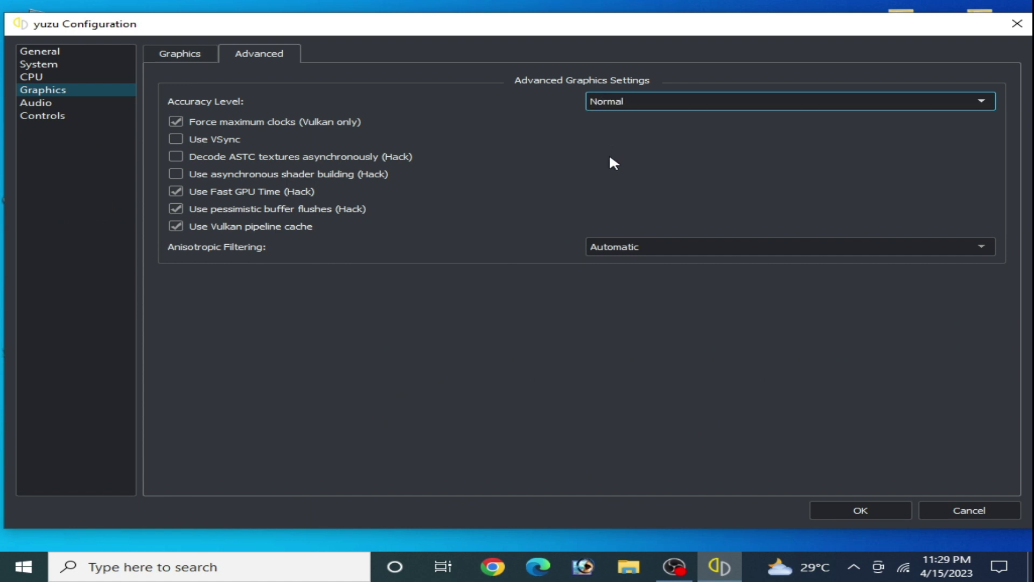
pyautogui.click(633, 101)
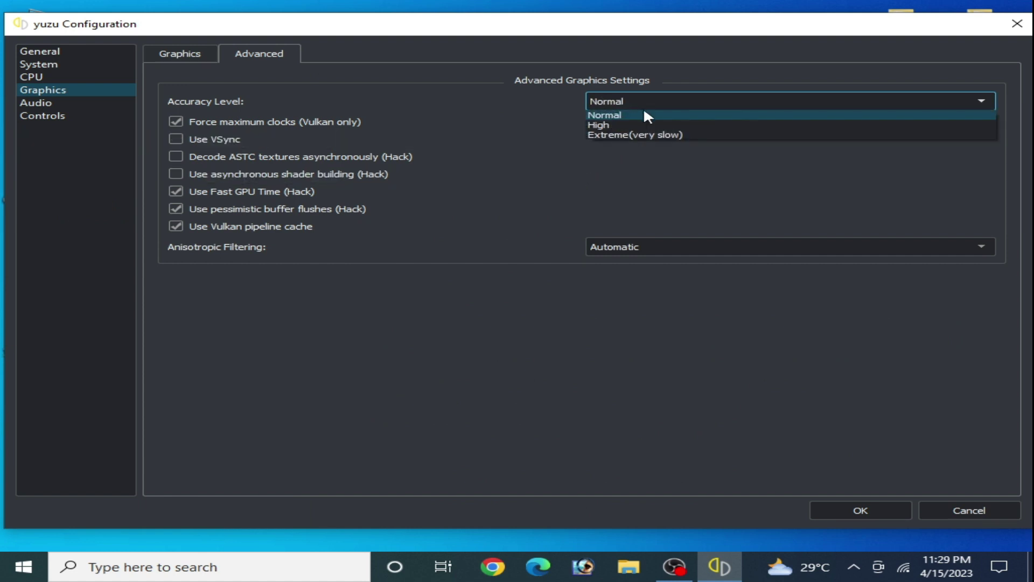
pyautogui.click(646, 115)
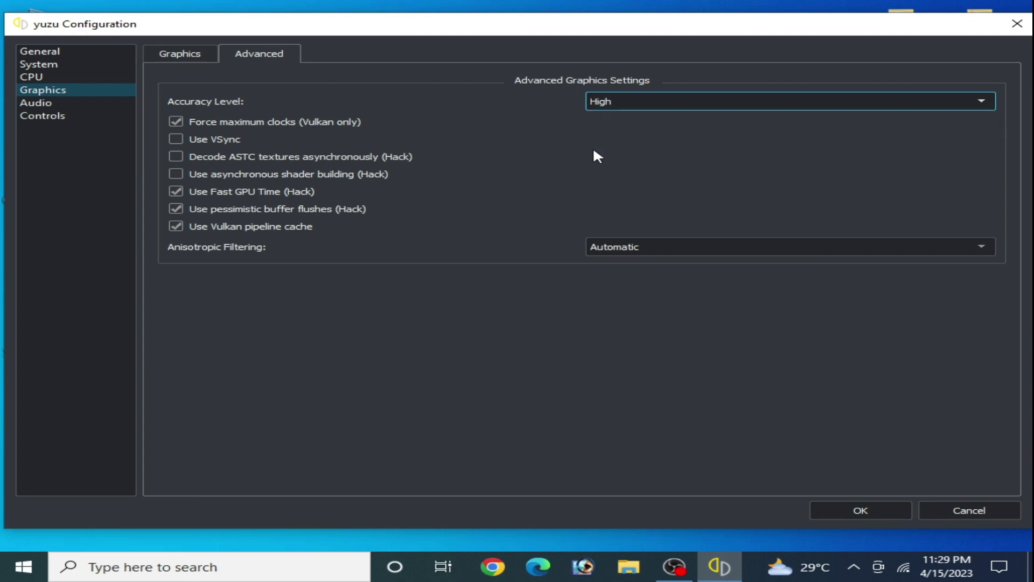
pyautogui.click(641, 101)
pyautogui.click(615, 115)
# - Save the configuration, select the Rô game, and choose File > Open yuzu Folder
pyautogui.click(843, 509)
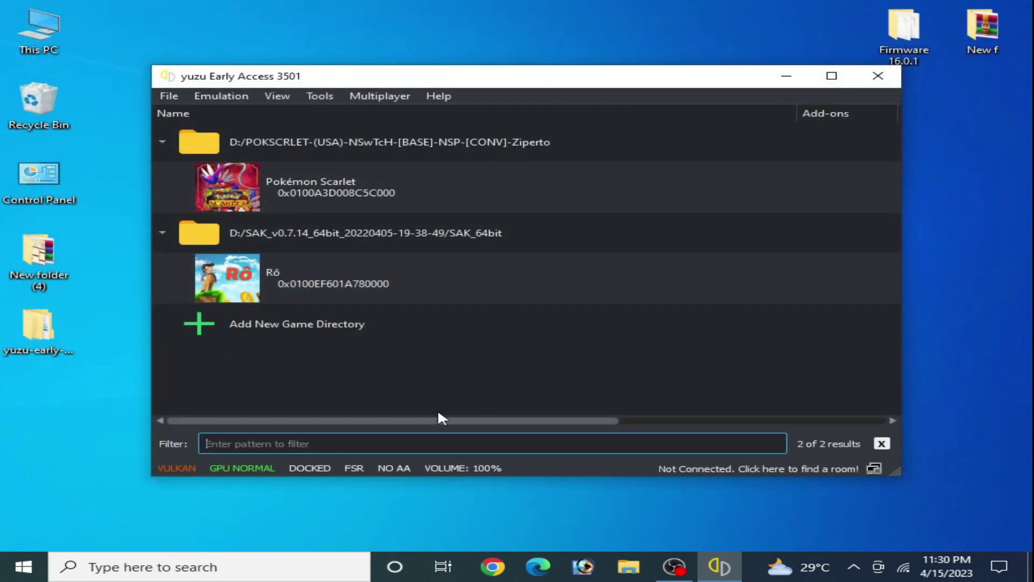
pyautogui.moveTo(326, 418); pyautogui.dragTo(563, 397)
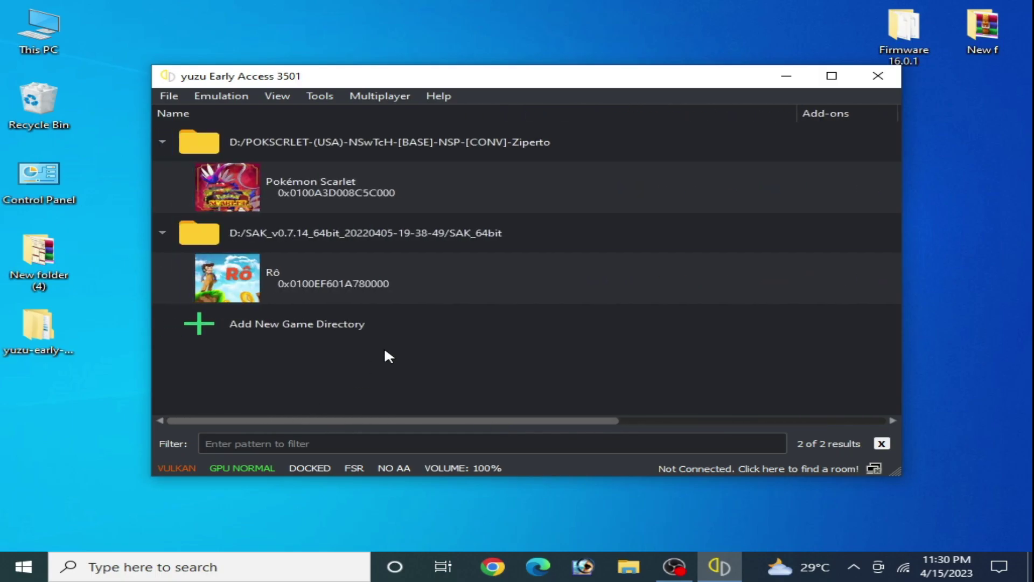
pyautogui.click(394, 300)
pyautogui.moveTo(486, 83); pyautogui.dragTo(460, 123)
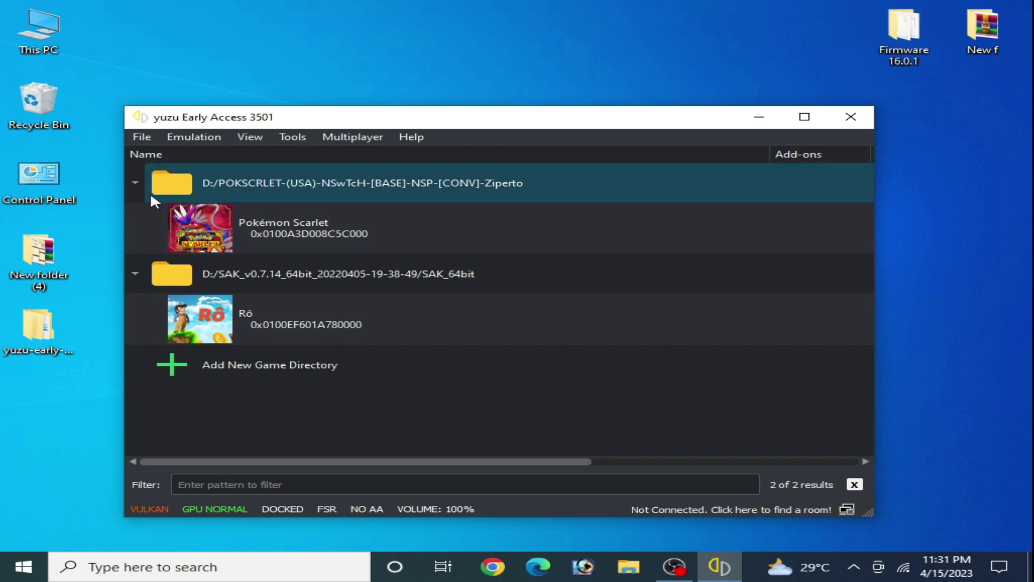
pyautogui.click(143, 137)
pyautogui.click(188, 275)
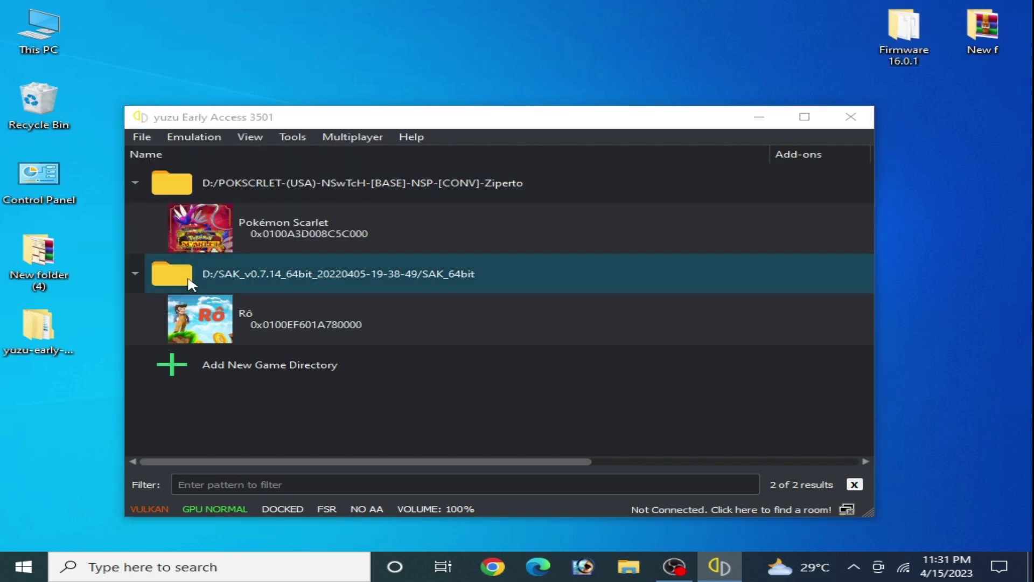
# - Delete the old prod key file from yuzu's keys folder
pyautogui.doubleClick(206, 168)
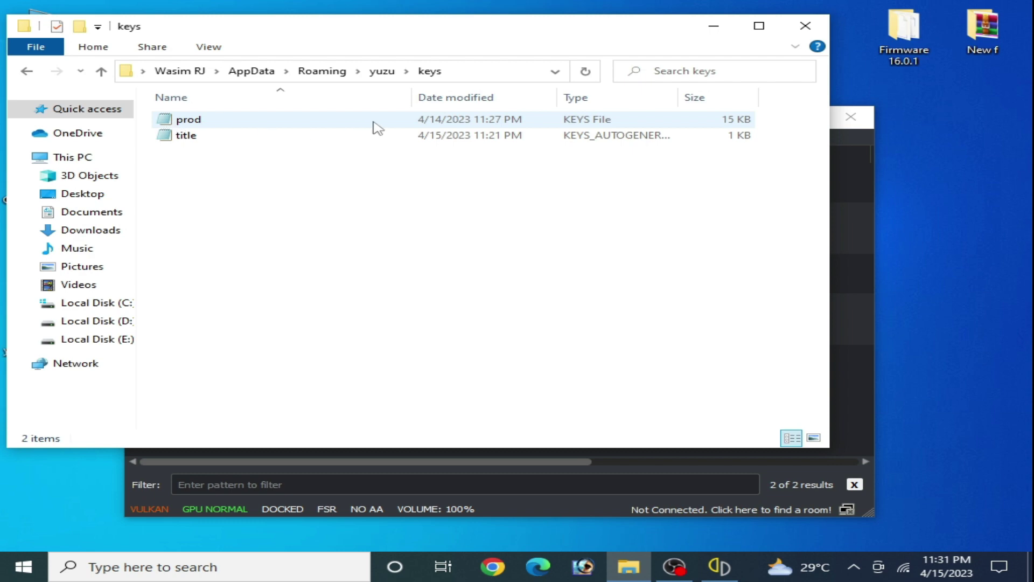
pyautogui.click(204, 125)
pyautogui.rightClick(206, 125)
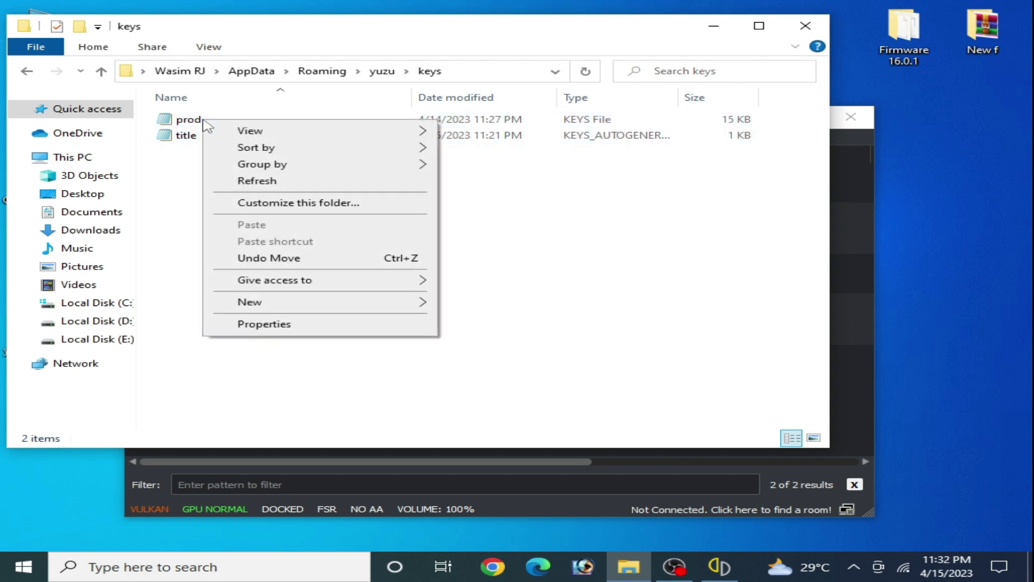
pyautogui.click(199, 125)
pyautogui.rightClick(197, 123)
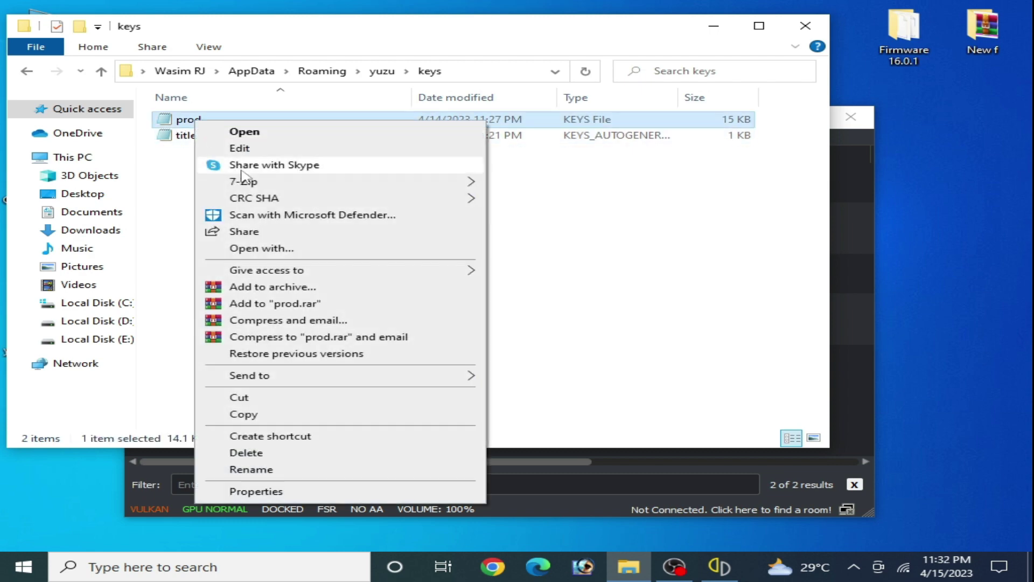
pyautogui.click(253, 452)
pyautogui.click(595, 342)
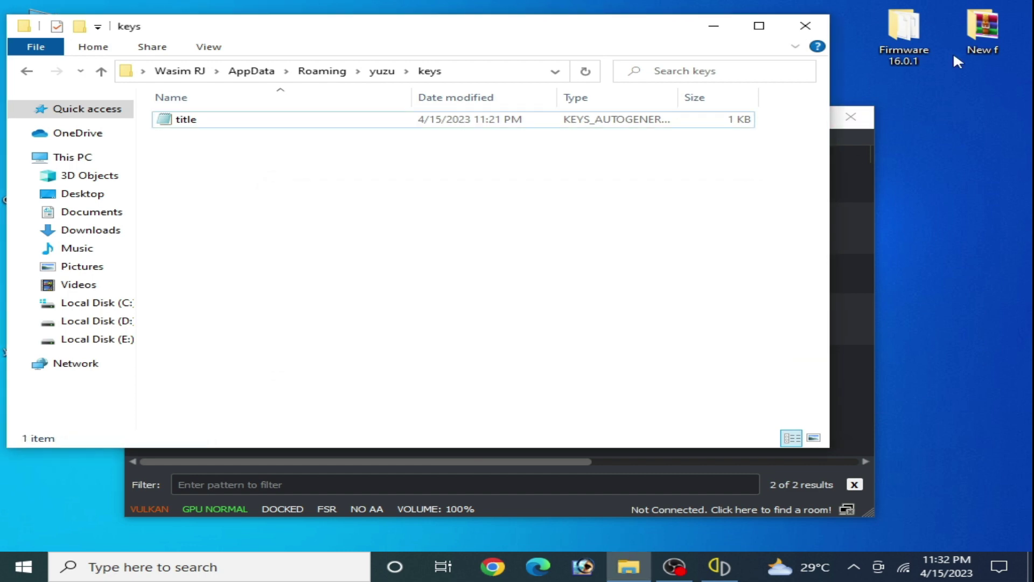
# - Extract the prodkey archive in the New f folder into its own folder
pyautogui.doubleClick(980, 34)
pyautogui.moveTo(231, 46); pyautogui.dragTo(444, 132)
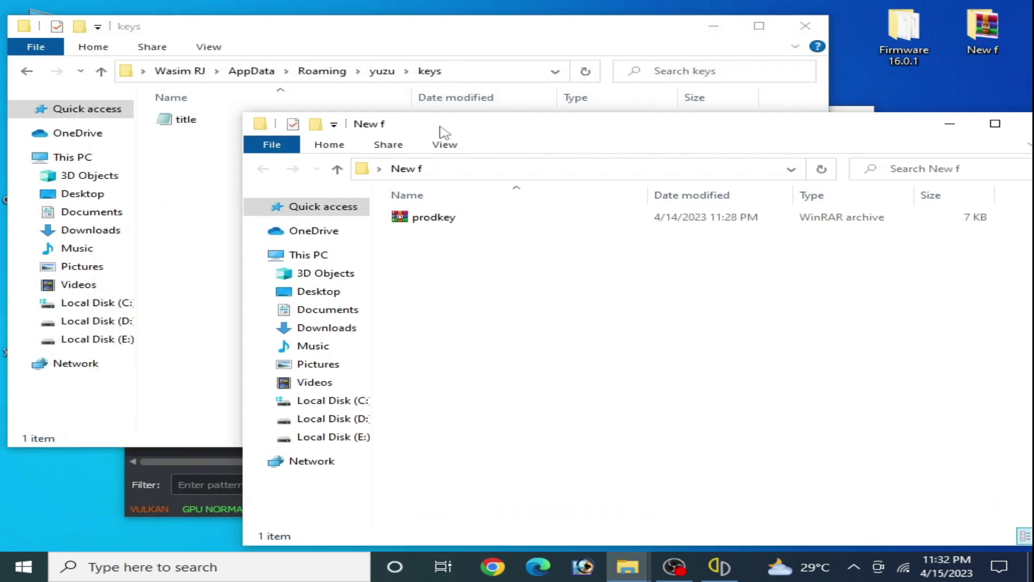
pyautogui.click(428, 218)
pyautogui.rightClick(428, 218)
pyautogui.click(458, 278)
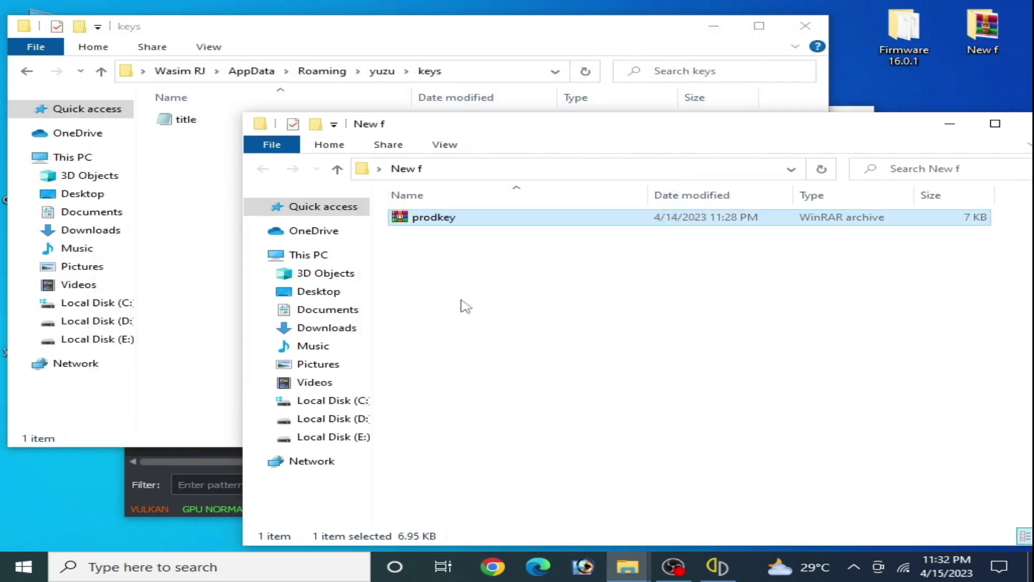
pyautogui.doubleClick(442, 235)
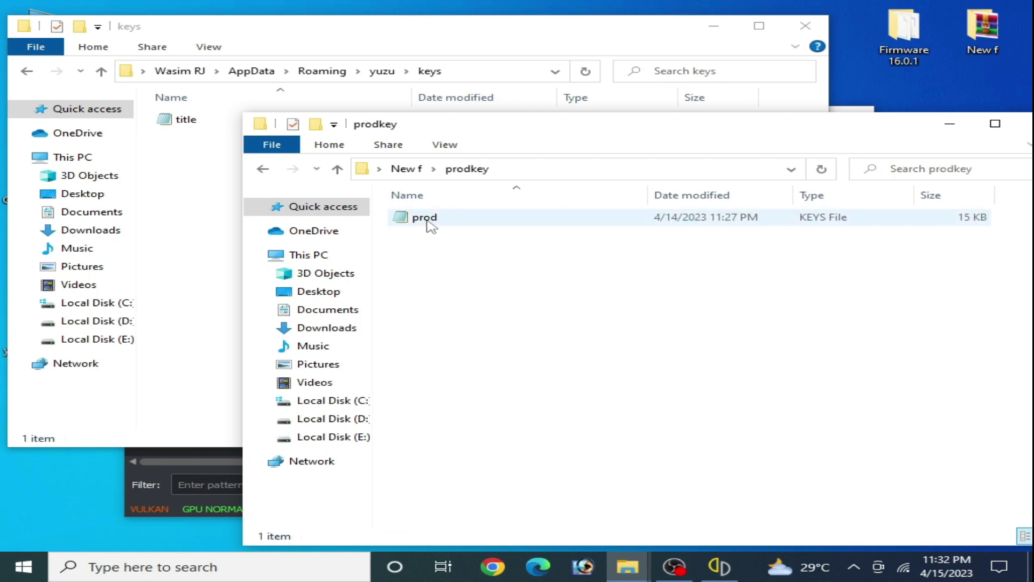
# - Copy the extracted prod key file and paste it into the keys folder
pyautogui.rightClick(428, 222)
pyautogui.click(464, 461)
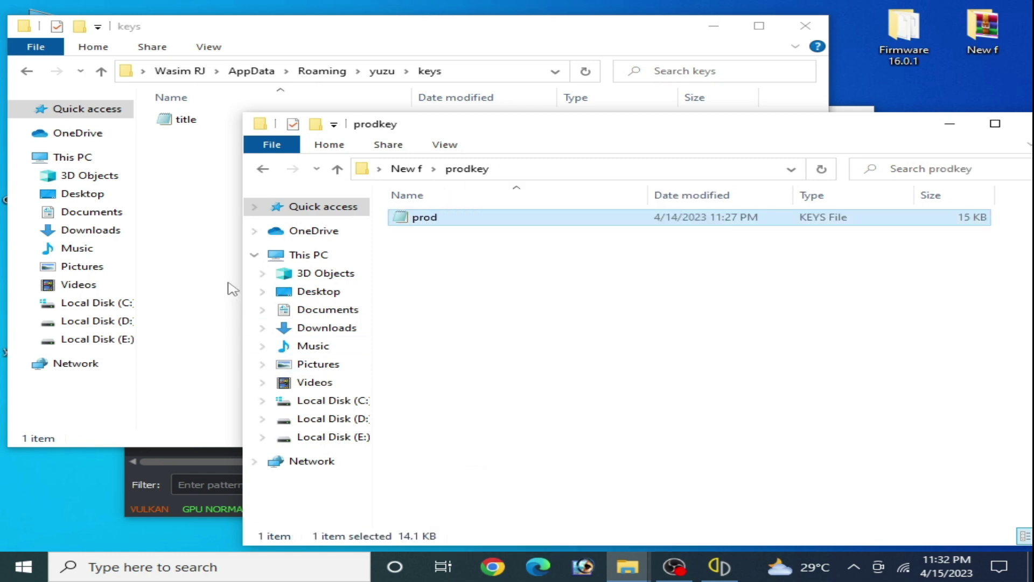
pyautogui.click(233, 290)
pyautogui.rightClick(253, 221)
pyautogui.click(293, 324)
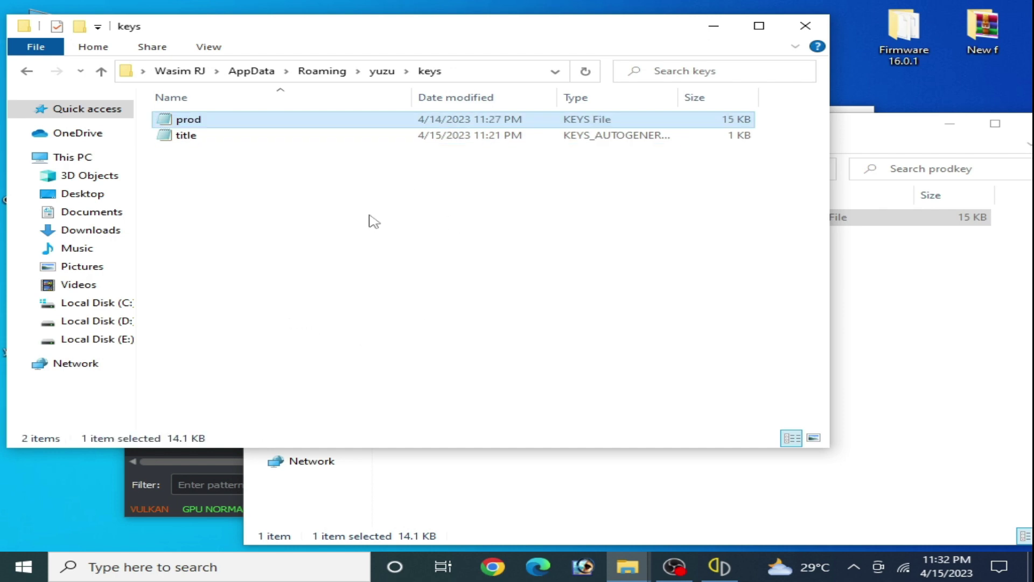
# - Close the keys and prodkey Explorer windows
pyautogui.click(805, 25)
pyautogui.moveTo(808, 125); pyautogui.dragTo(693, 117)
pyautogui.click(930, 110)
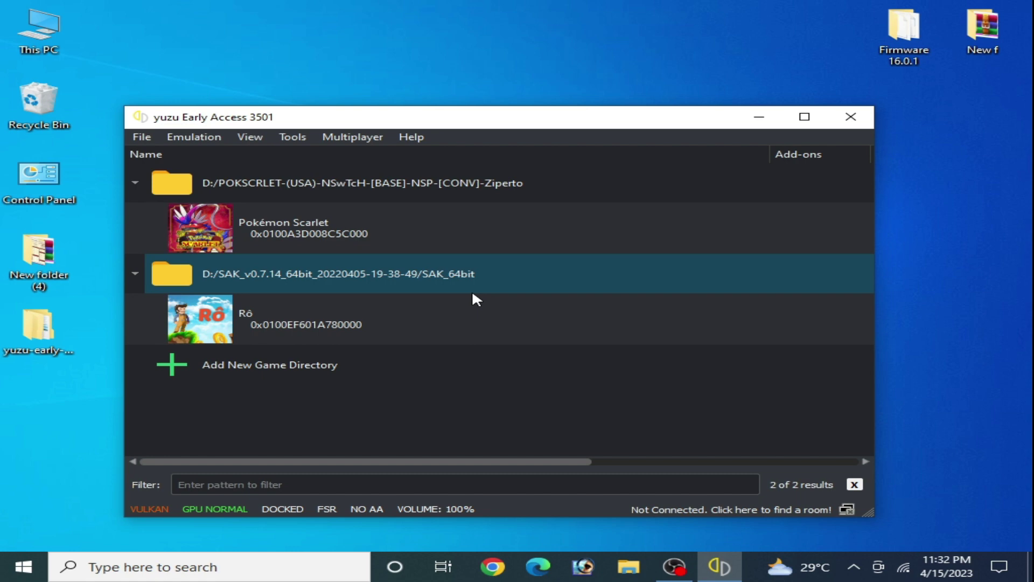
# - Close yuzu, reopen it from the desktop shortcut, and select Rô in the list
pyautogui.click(850, 117)
pyautogui.rightClick(516, 252)
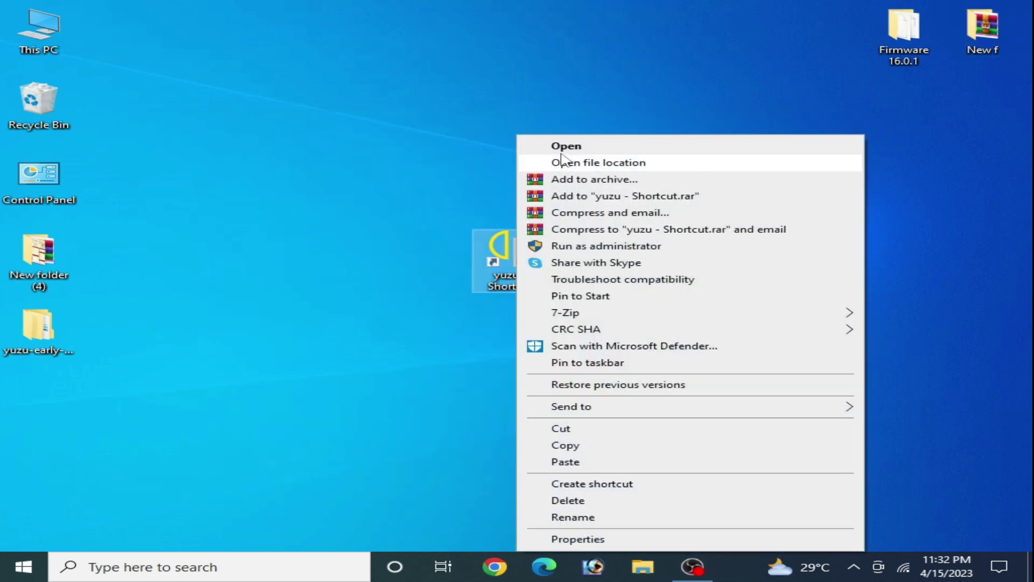
pyautogui.click(570, 146)
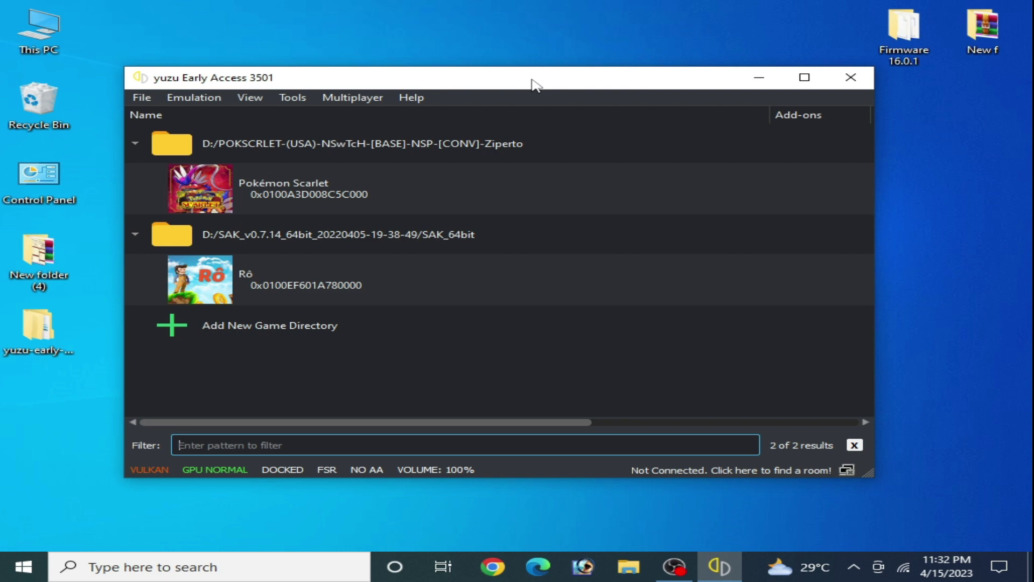
pyautogui.click(480, 264)
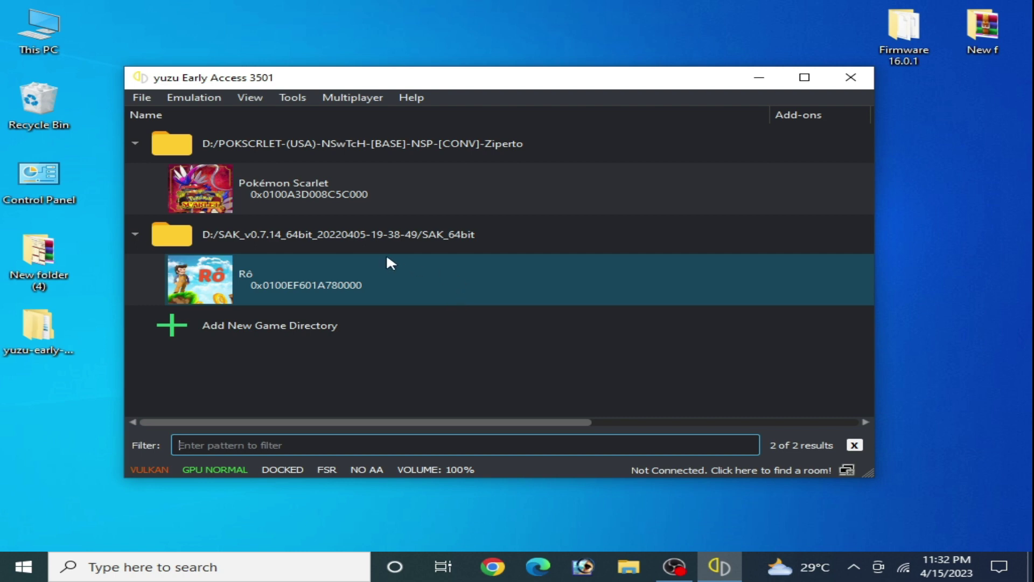
pyautogui.click(152, 566)
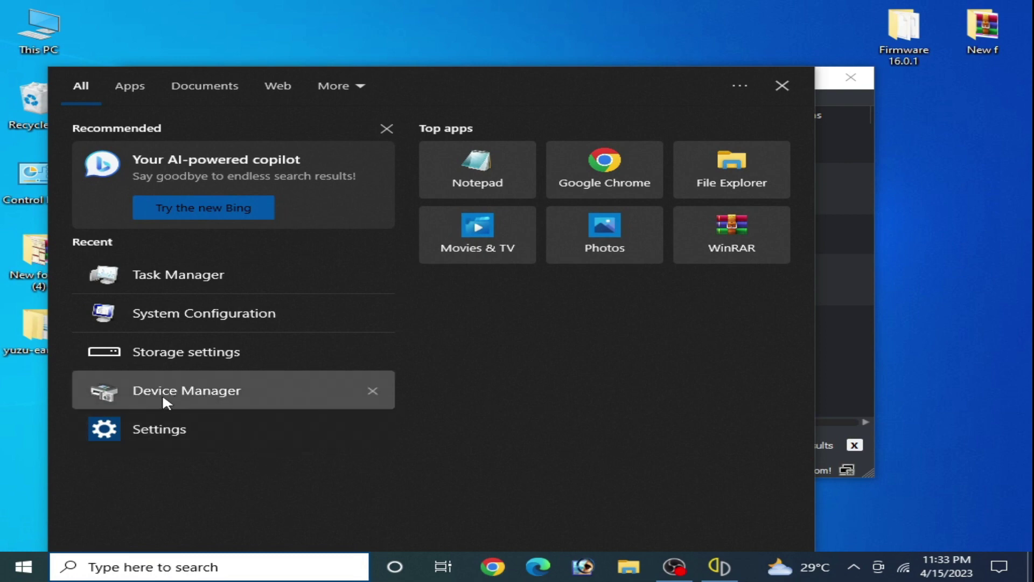
pyautogui.press('Escape')
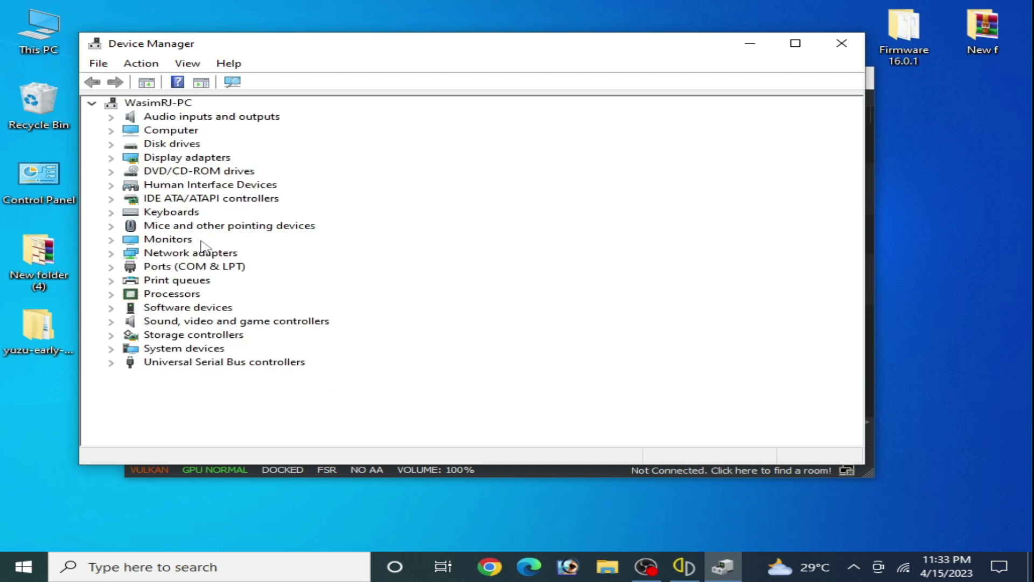
pyautogui.click(112, 158)
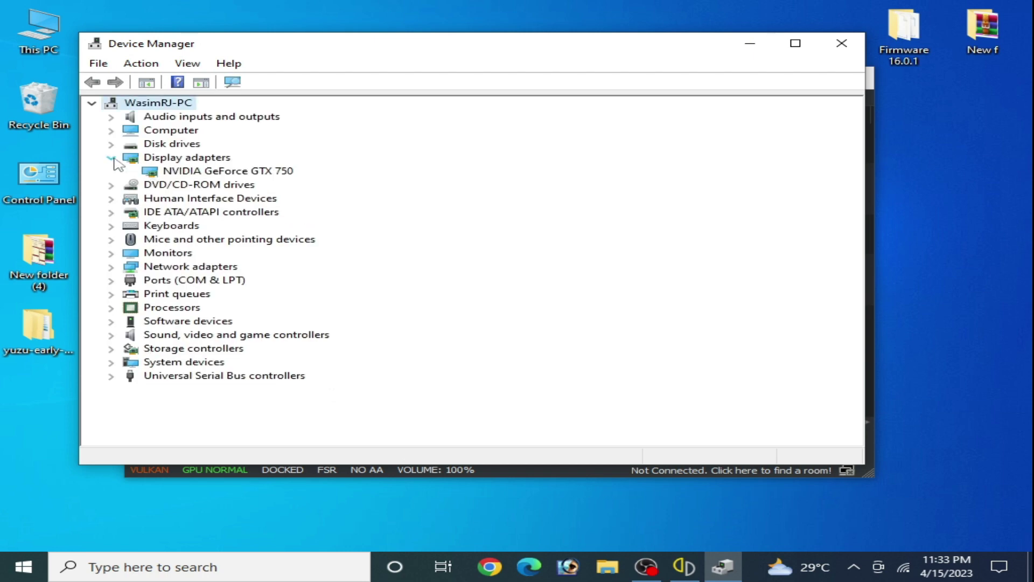
pyautogui.click(187, 174)
pyautogui.rightClick(203, 176)
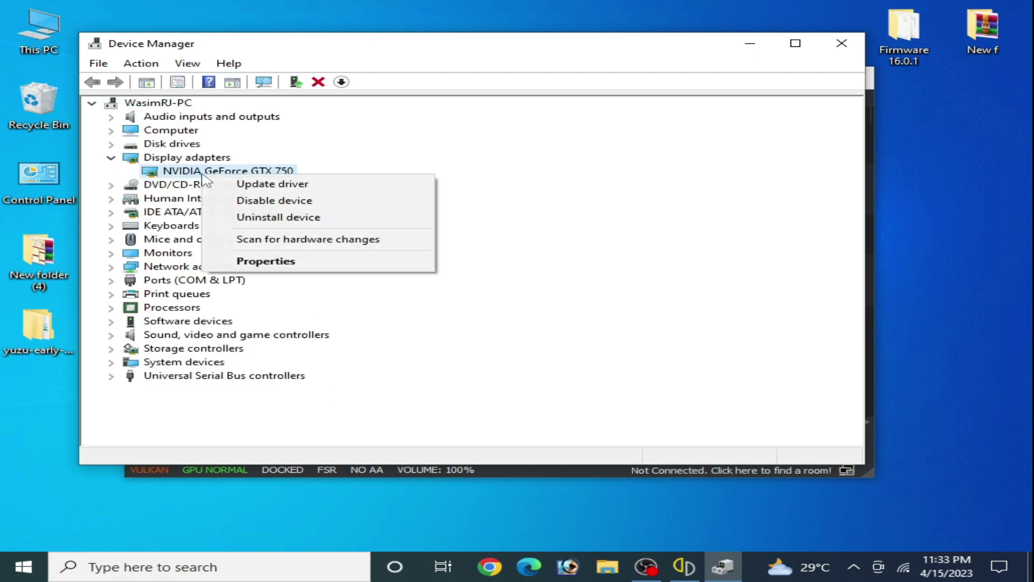
pyautogui.click(266, 261)
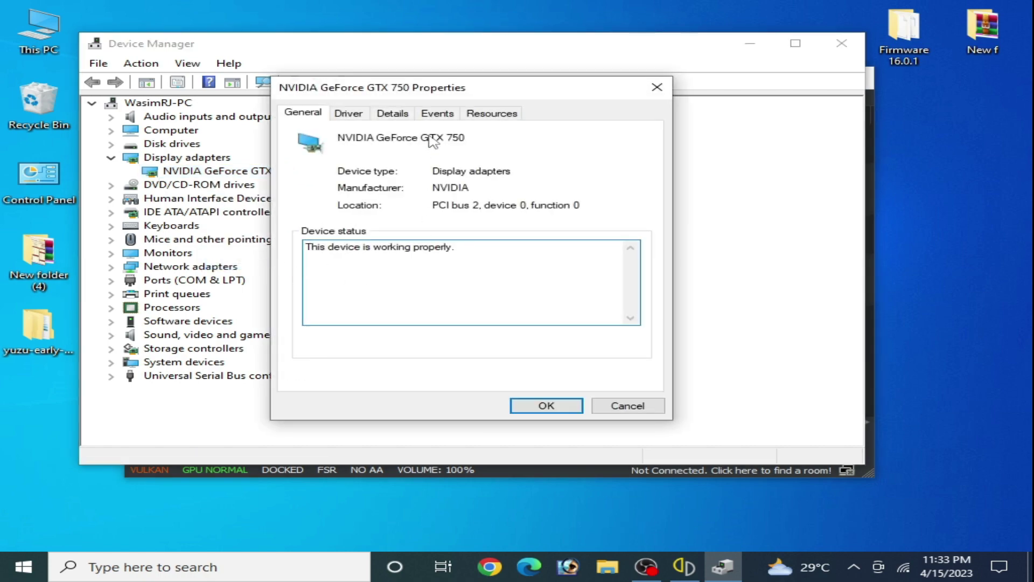
pyautogui.click(344, 114)
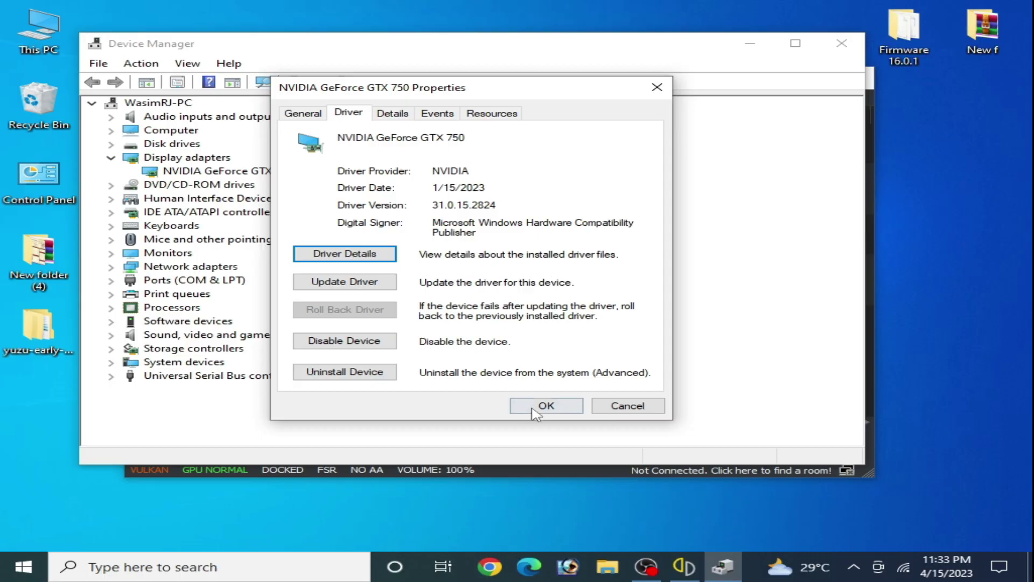
pyautogui.click(539, 407)
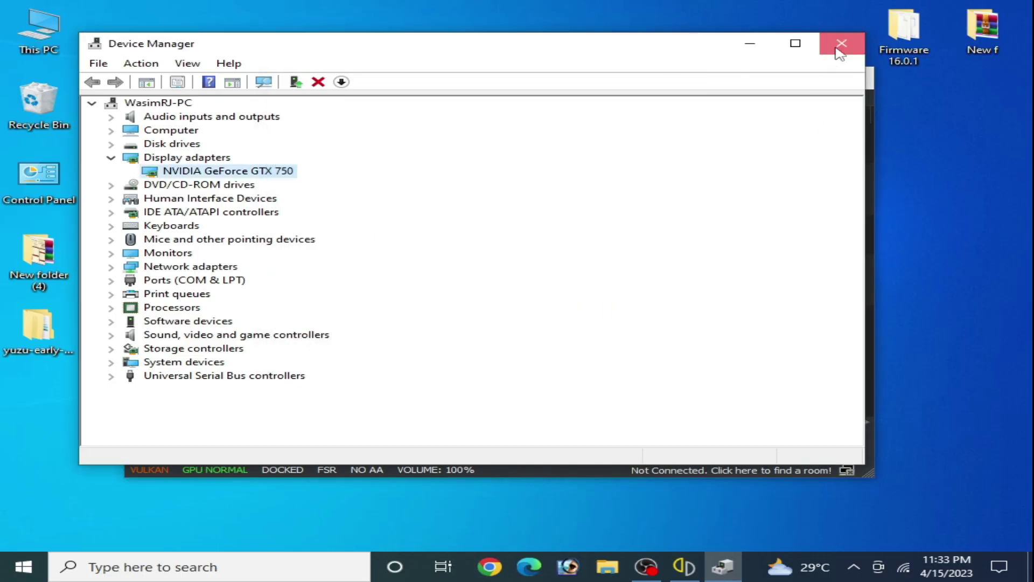
pyautogui.click(842, 44)
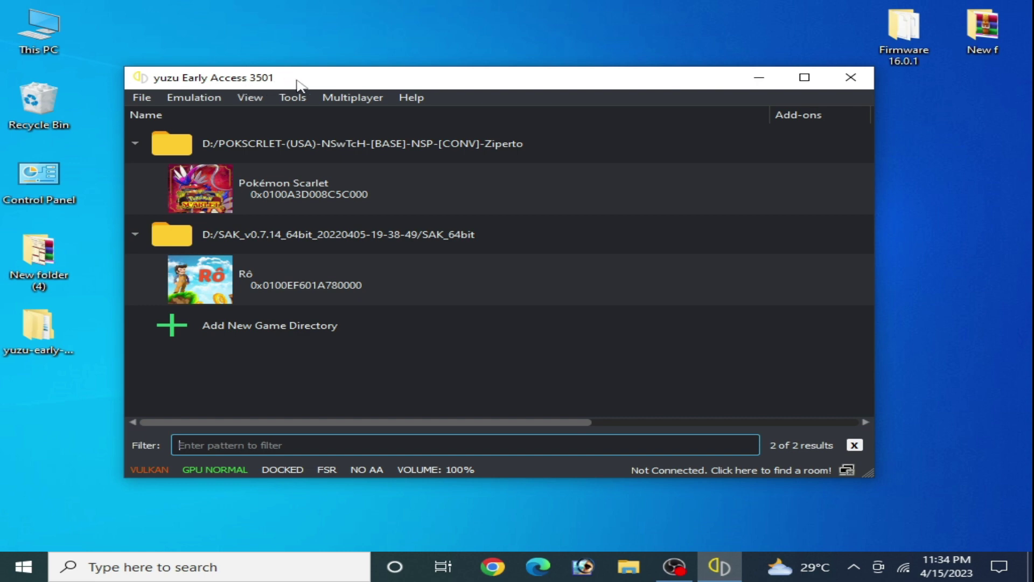
# - Launch yuzu from the yuzu-early-access-EA3507 folder
pyautogui.moveTo(298, 84); pyautogui.dragTo(401, 114)
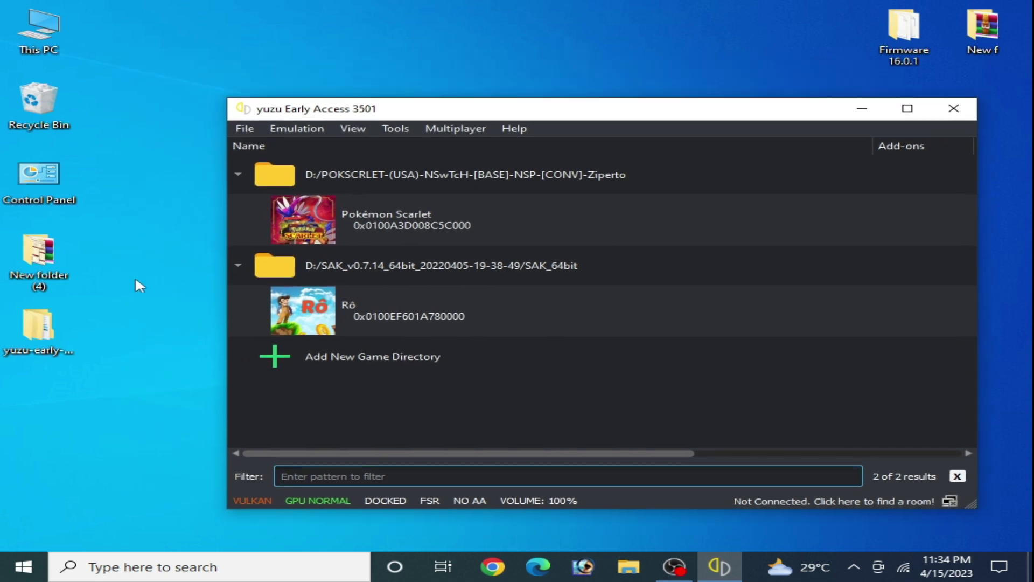
pyautogui.doubleClick(39, 328)
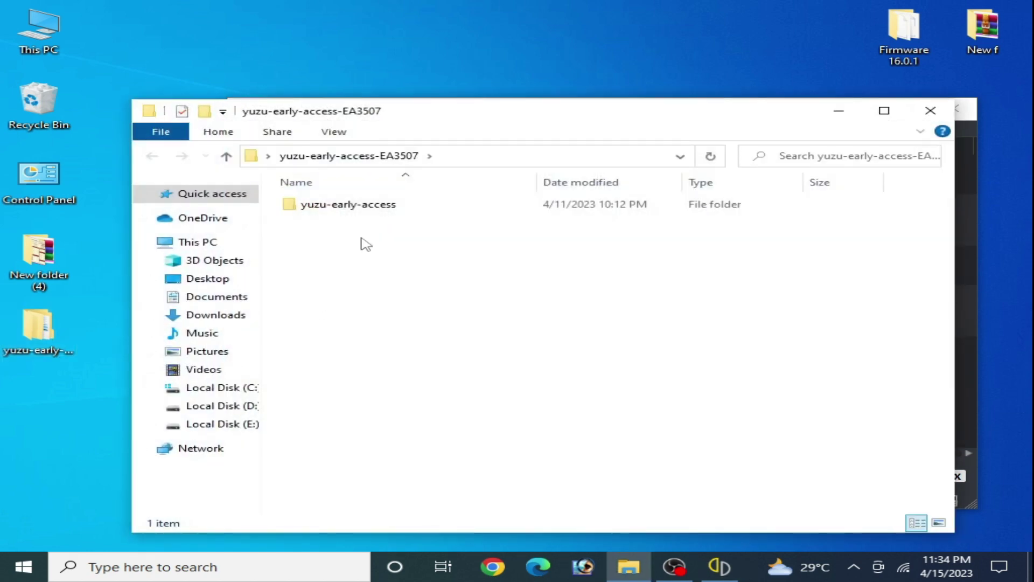
pyautogui.doubleClick(357, 206)
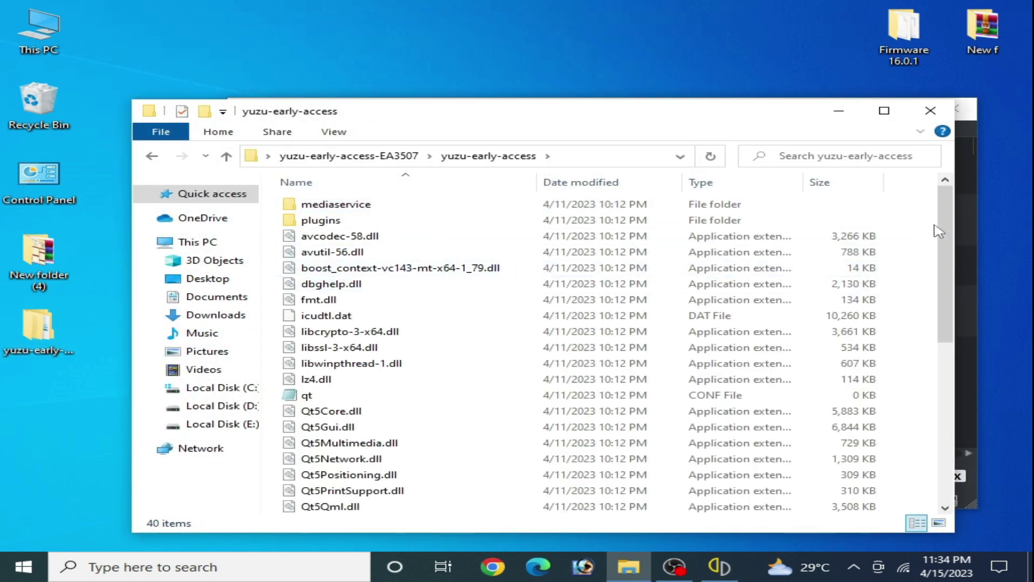
pyautogui.scroll(-8, 939, 232)
pyautogui.doubleClick(318, 426)
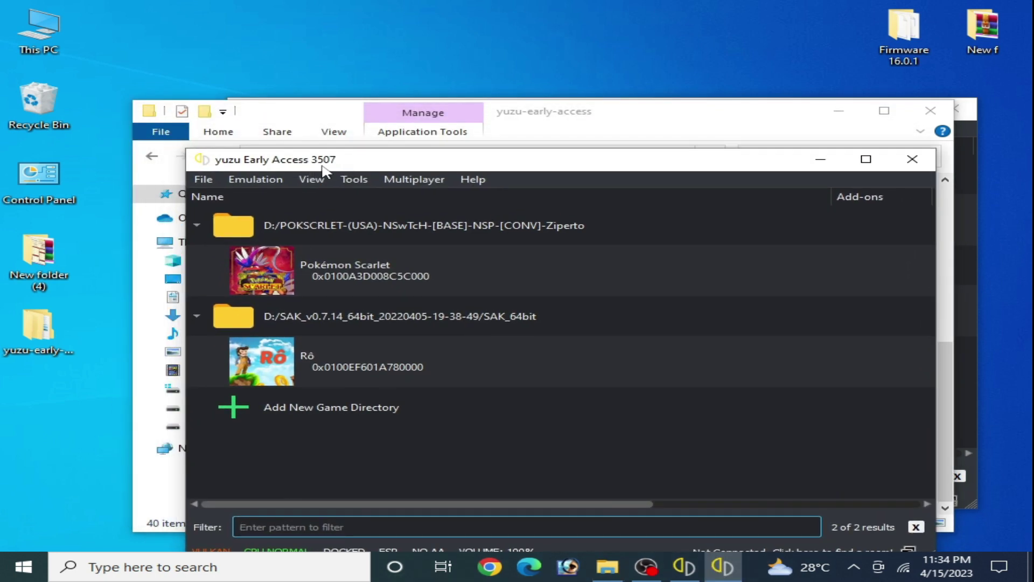
# - Close File Explorer and the older yuzu 3501 window, then reposition yuzu 3507
pyautogui.click(930, 110)
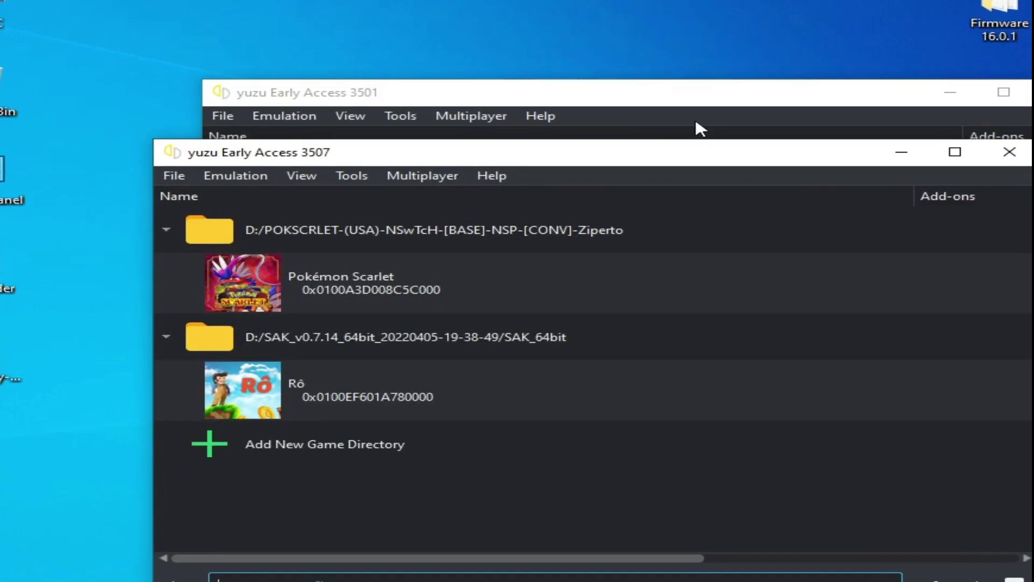
pyautogui.moveTo(672, 94); pyautogui.dragTo(859, 51)
pyautogui.click(474, 156)
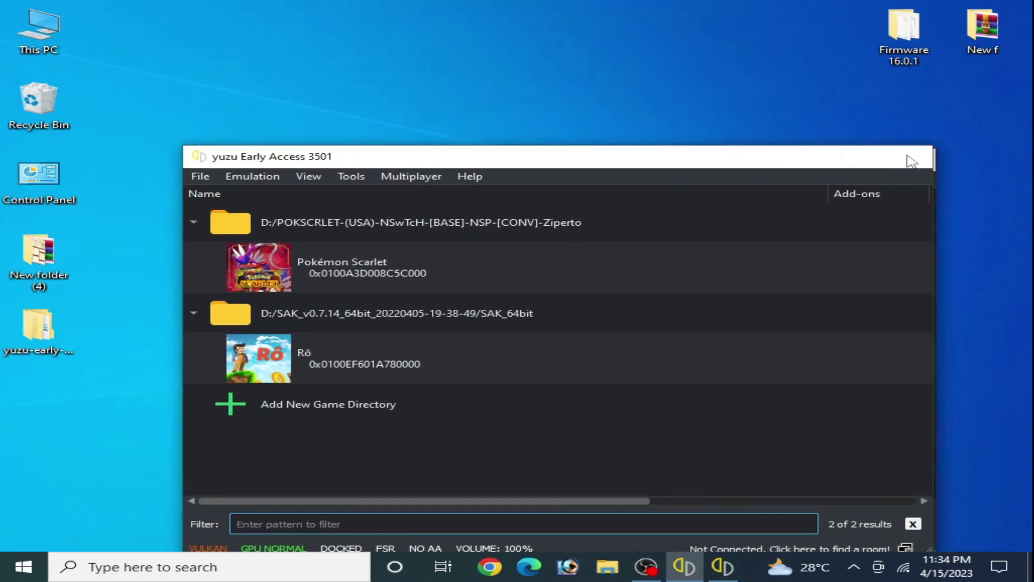
pyautogui.click(910, 160)
pyautogui.moveTo(552, 160); pyautogui.dragTo(548, 101)
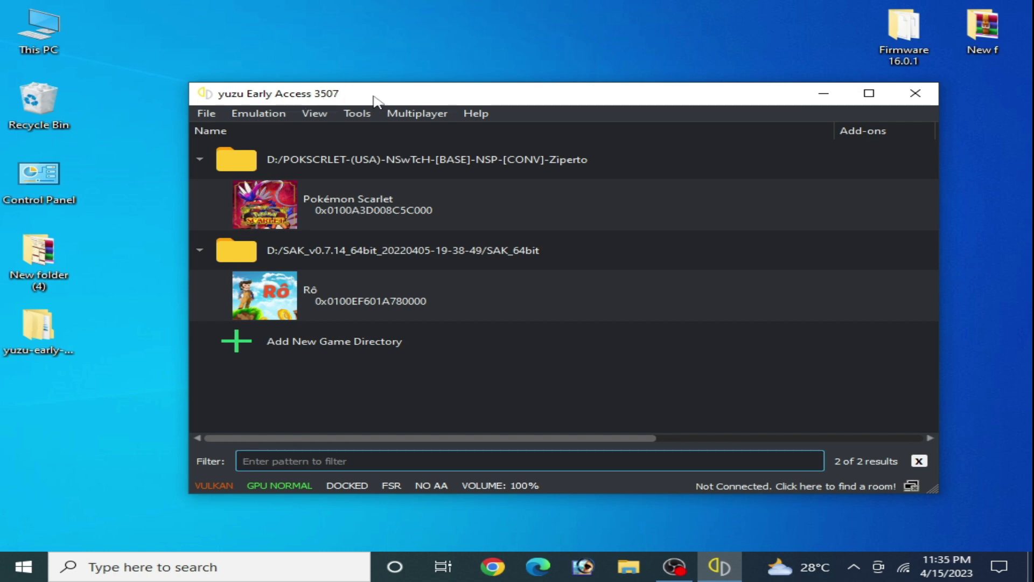
# - Launch System Configuration by searching msconfig, and show its Boot tab
pyautogui.click(113, 571)
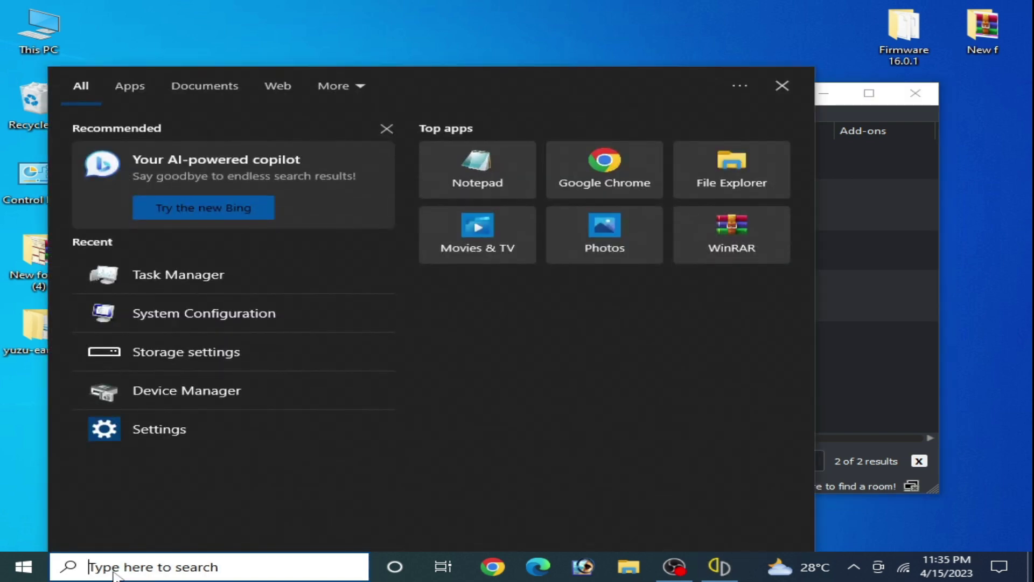
pyautogui.write('msconfig')
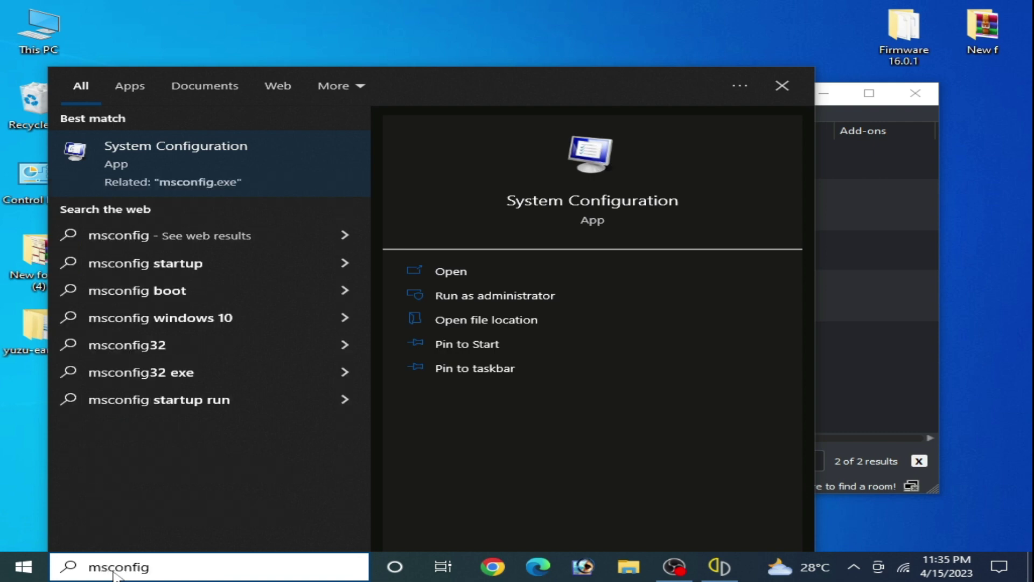
pyautogui.click(154, 150)
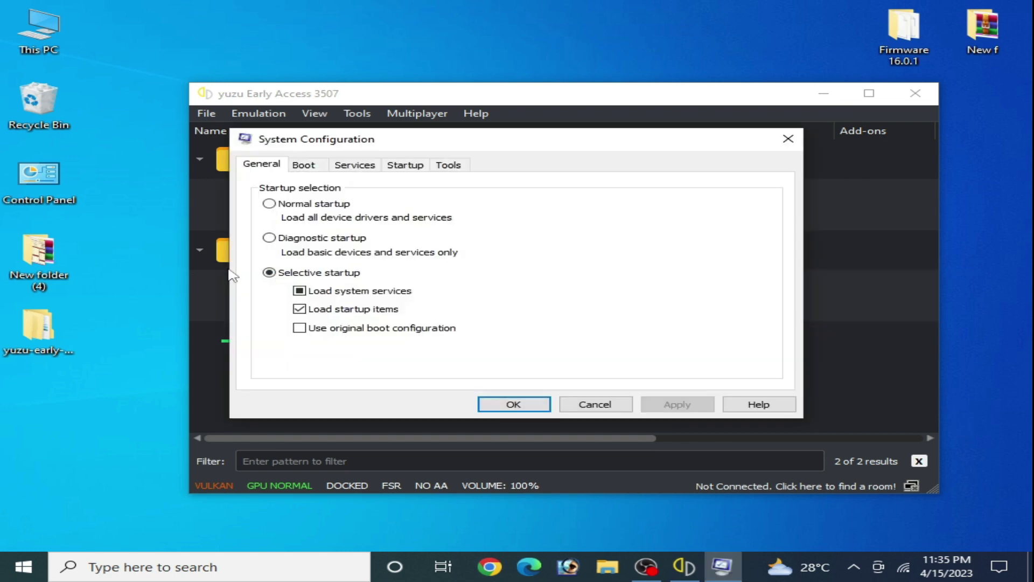
pyautogui.click(300, 164)
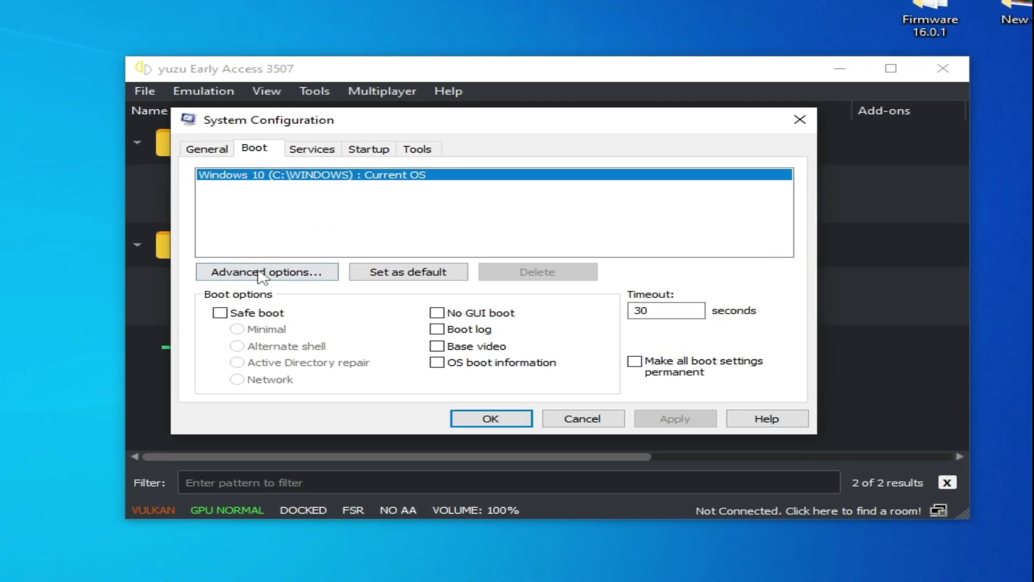
# - In Advanced Boot Options, leave Number of processors and Maximum memory unchecked, then confirm
pyautogui.click(217, 270)
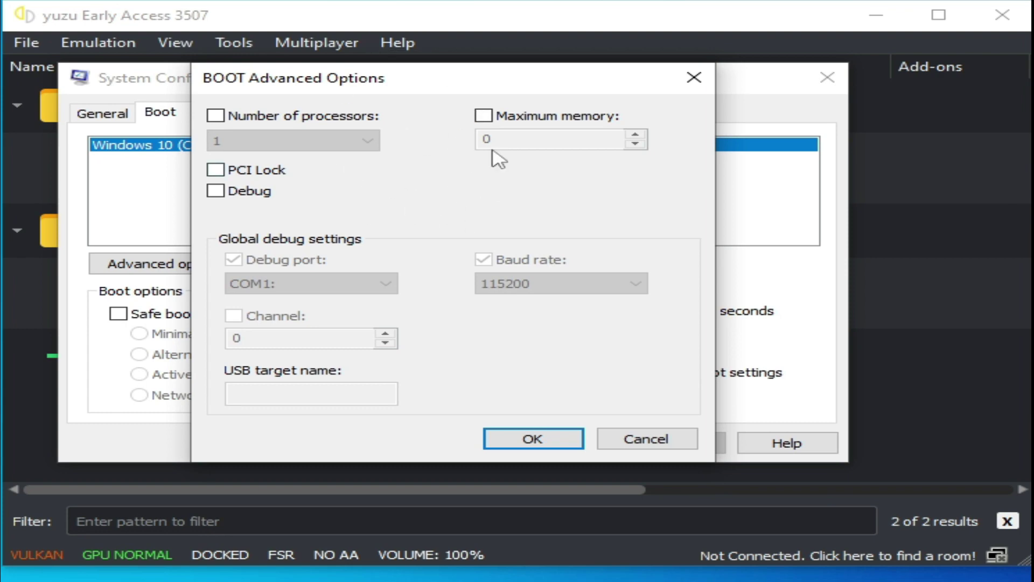
pyautogui.click(483, 115)
pyautogui.click(484, 115)
pyautogui.click(215, 115)
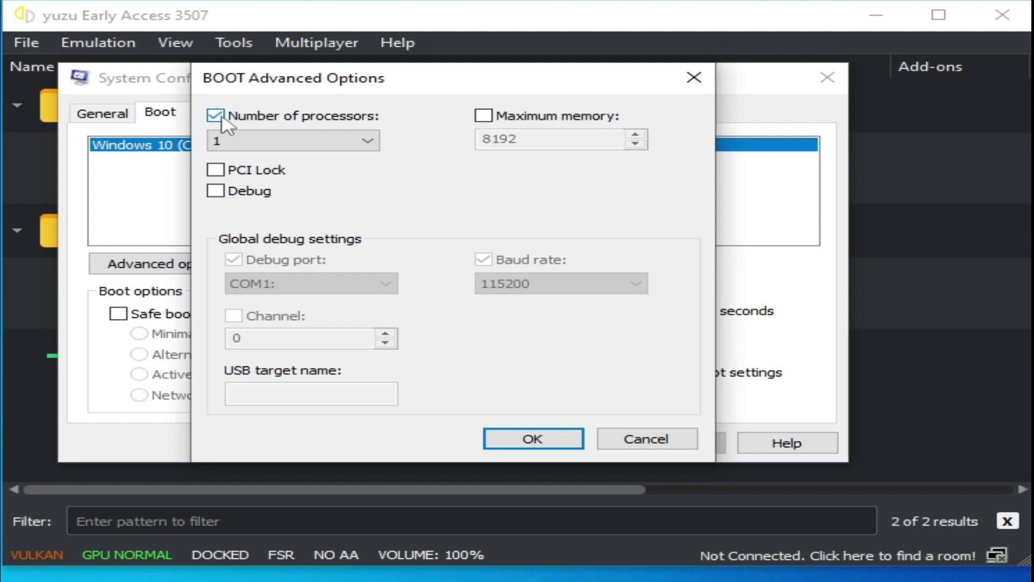
pyautogui.click(215, 115)
pyautogui.click(530, 441)
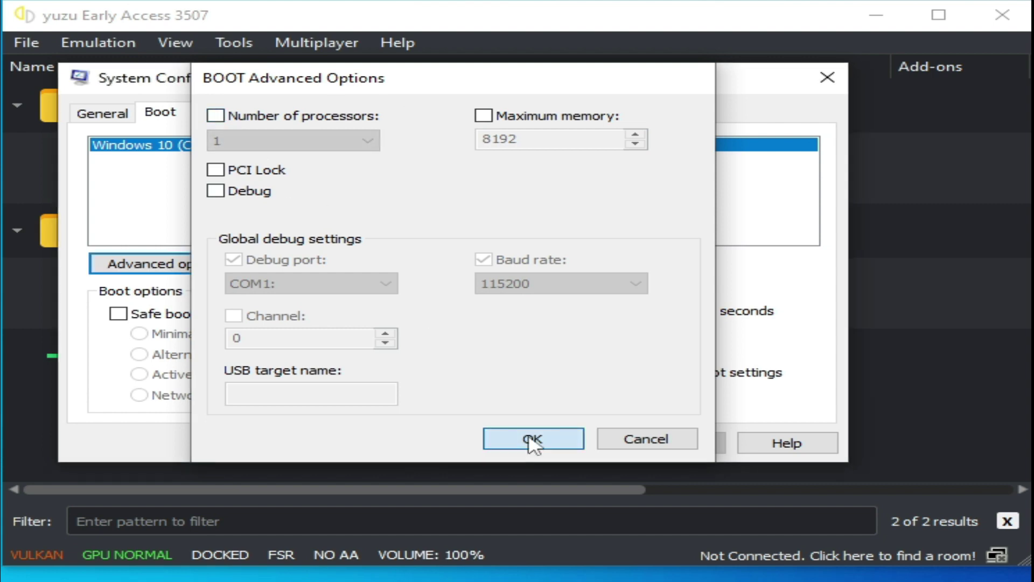
# - Apply and save the boot configuration, then restart the computer
pyautogui.click(683, 449)
pyautogui.click(450, 443)
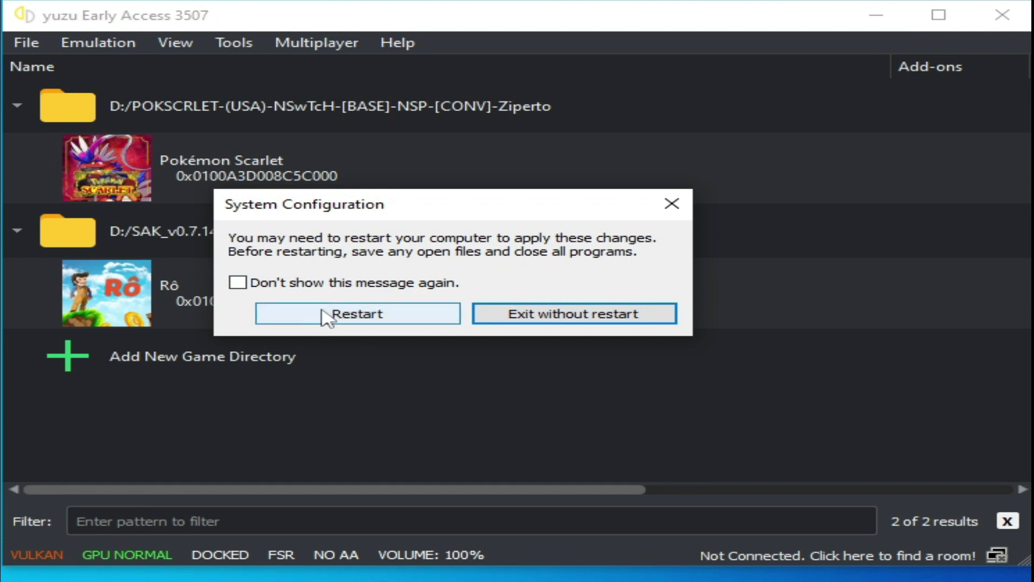
pyautogui.click(326, 314)
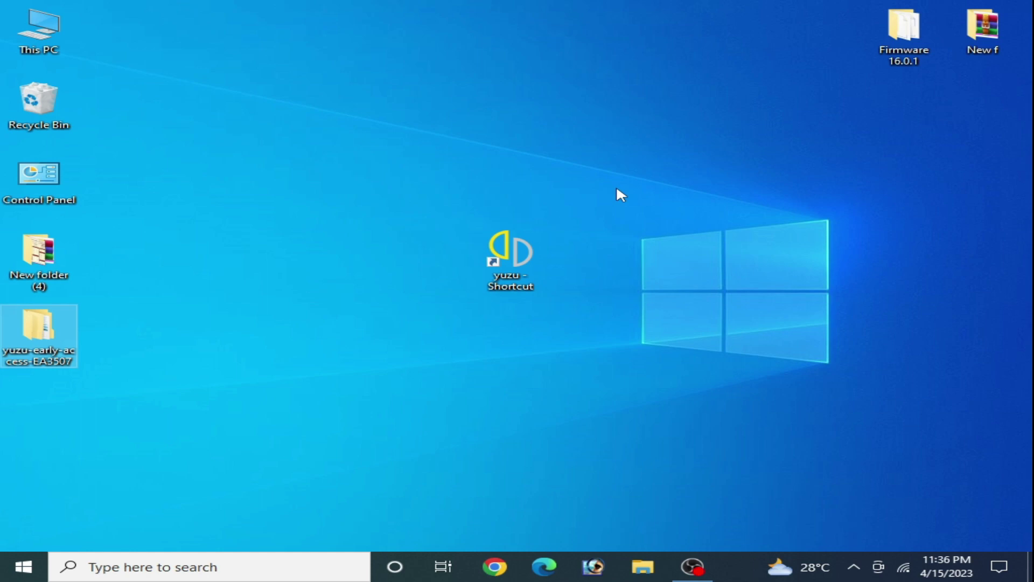
# - Launch NVIDIA Control Panel from the desktop, select Use the advanced 3D image settings, and go to Manage 3D Settings
pyautogui.rightClick(652, 216)
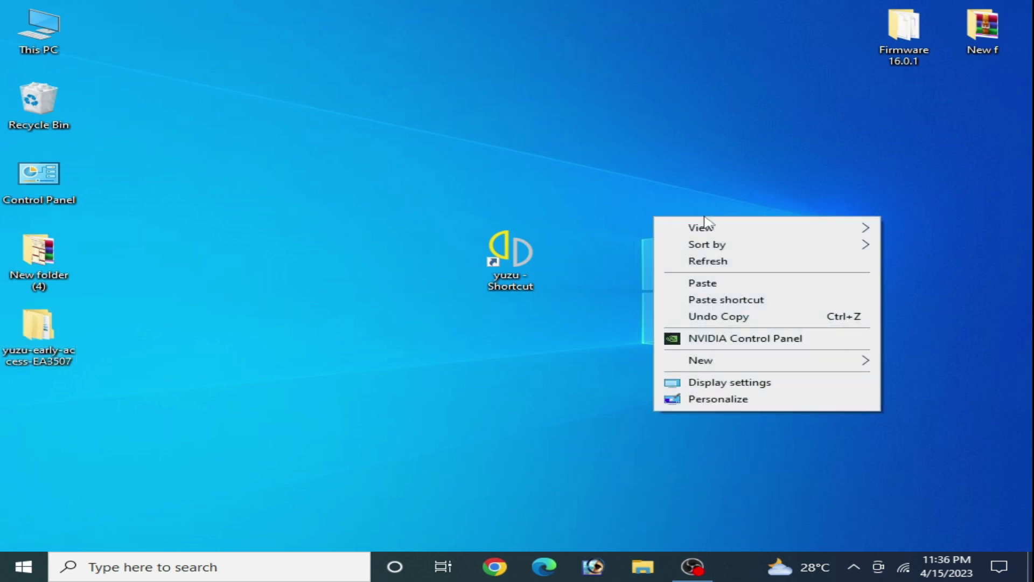
pyautogui.click(720, 340)
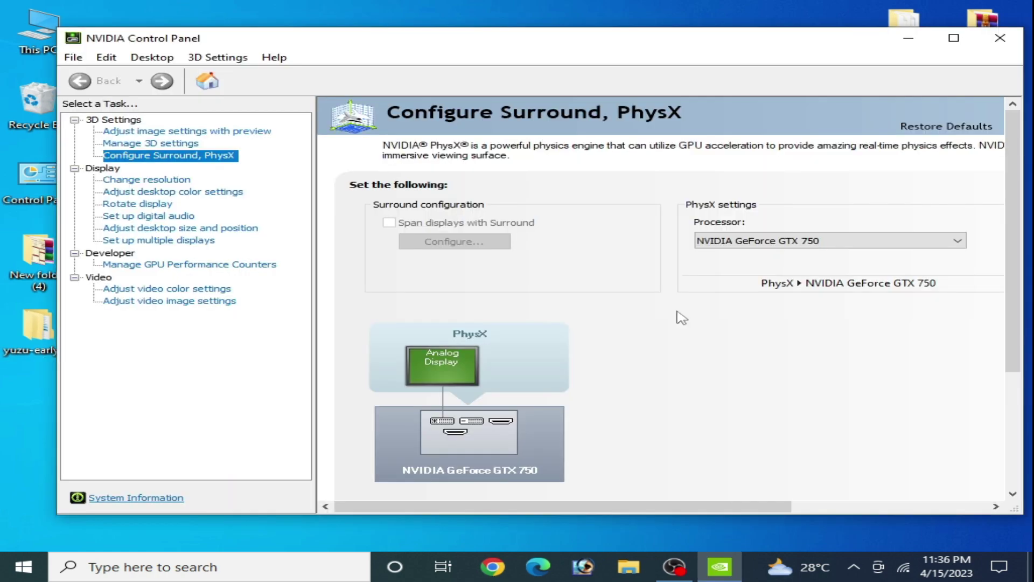
pyautogui.click(154, 132)
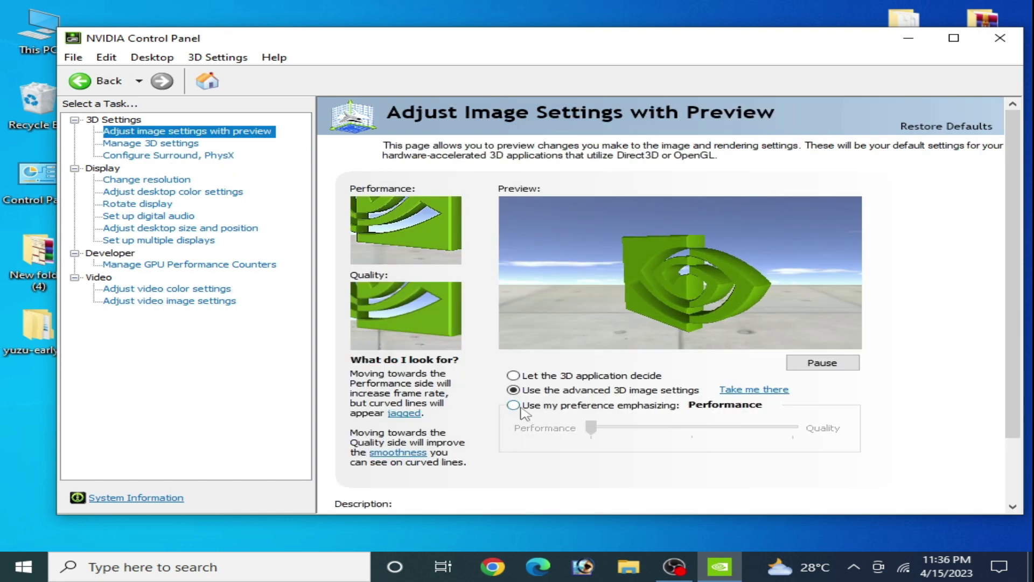
pyautogui.moveTo(692, 427); pyautogui.dragTo(526, 401)
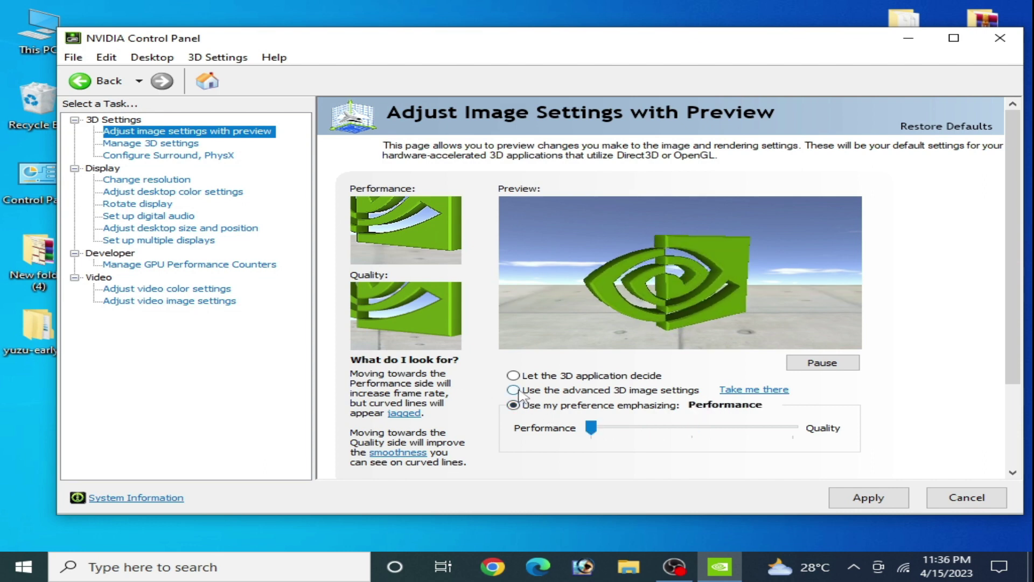
pyautogui.click(514, 390)
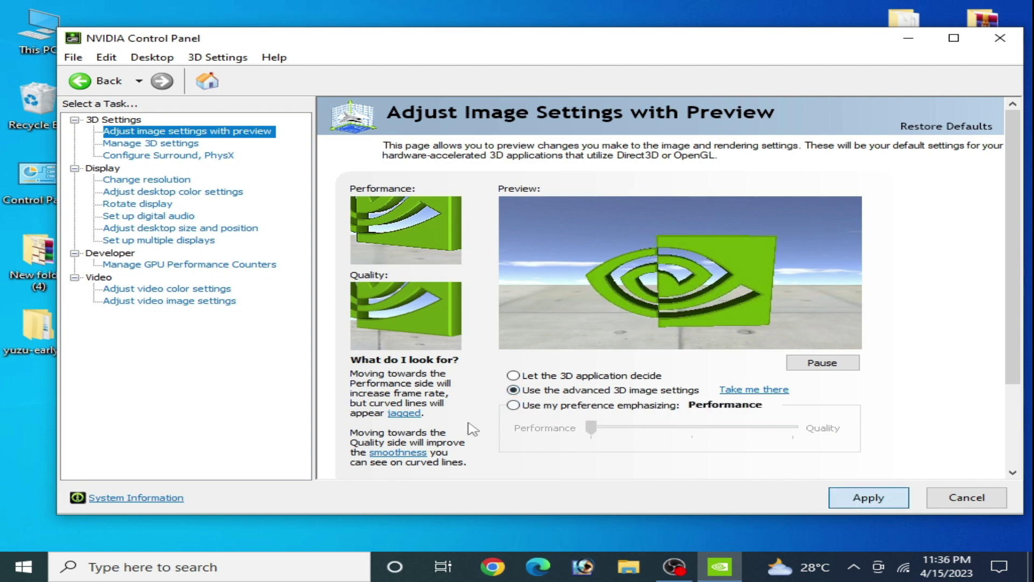
pyautogui.click(159, 144)
# - Set global OpenGL rendering GPU to GeForce GTX 750, power to Prefer maximum performance, texture quality to High performance
pyautogui.moveTo(845, 294); pyautogui.dragTo(844, 357)
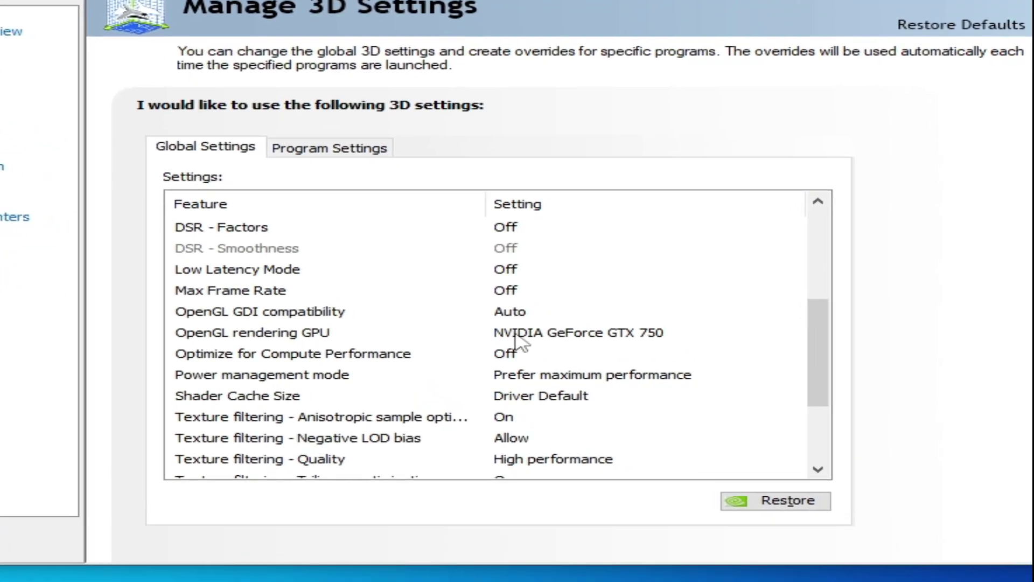
pyautogui.click(550, 332)
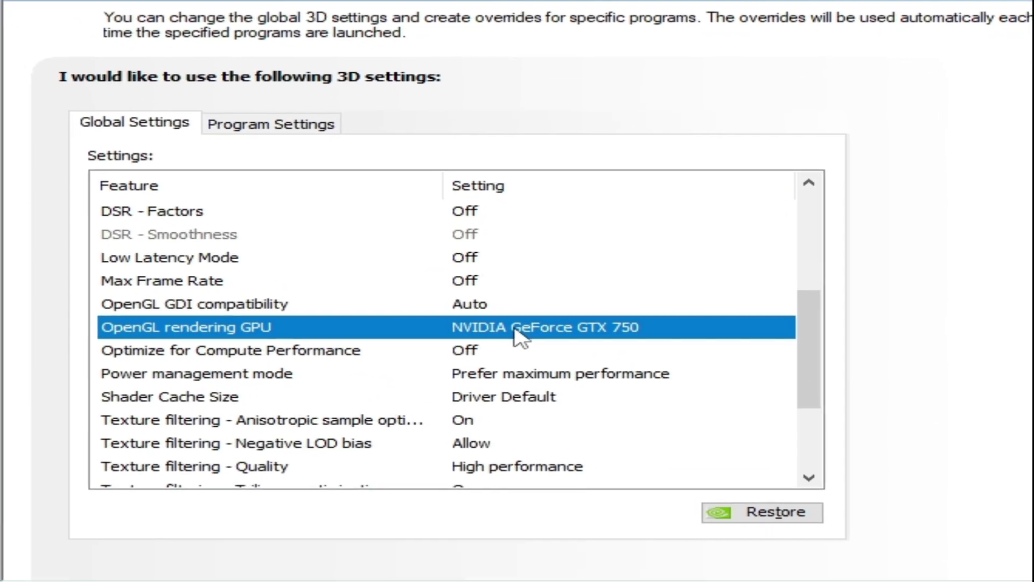
pyautogui.click(550, 333)
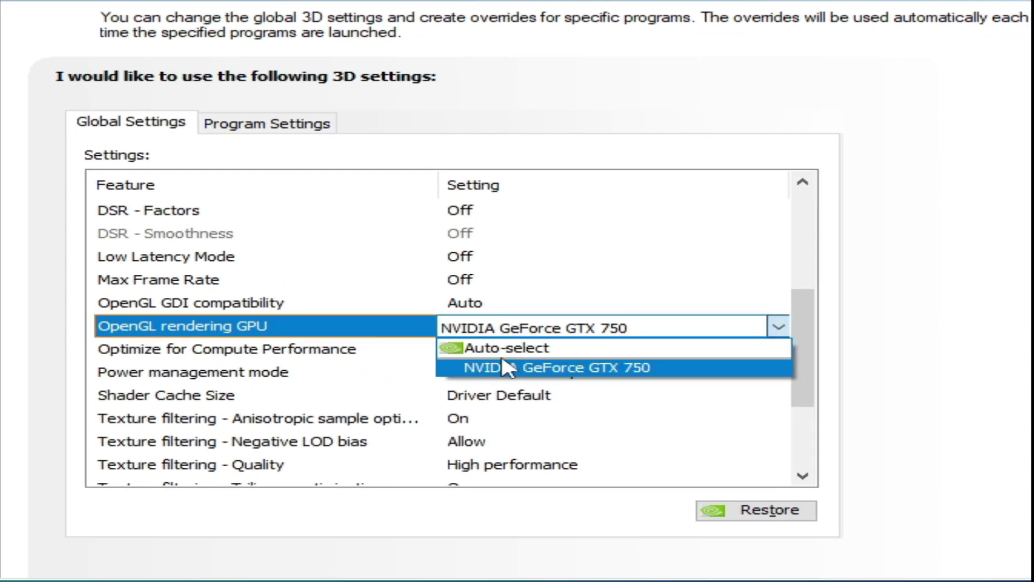
pyautogui.click(478, 366)
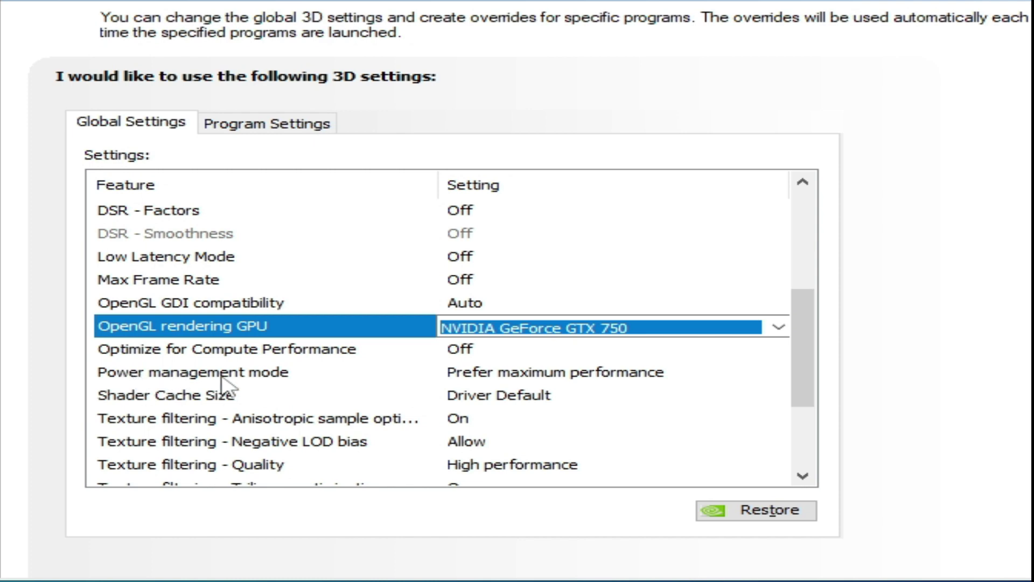
pyautogui.click(533, 377)
pyautogui.click(534, 377)
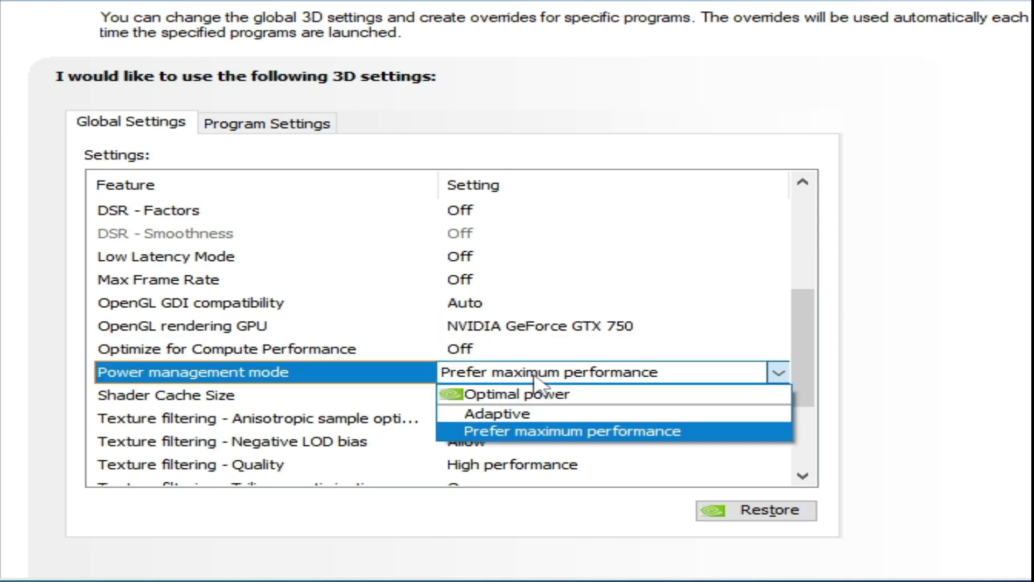
pyautogui.click(512, 433)
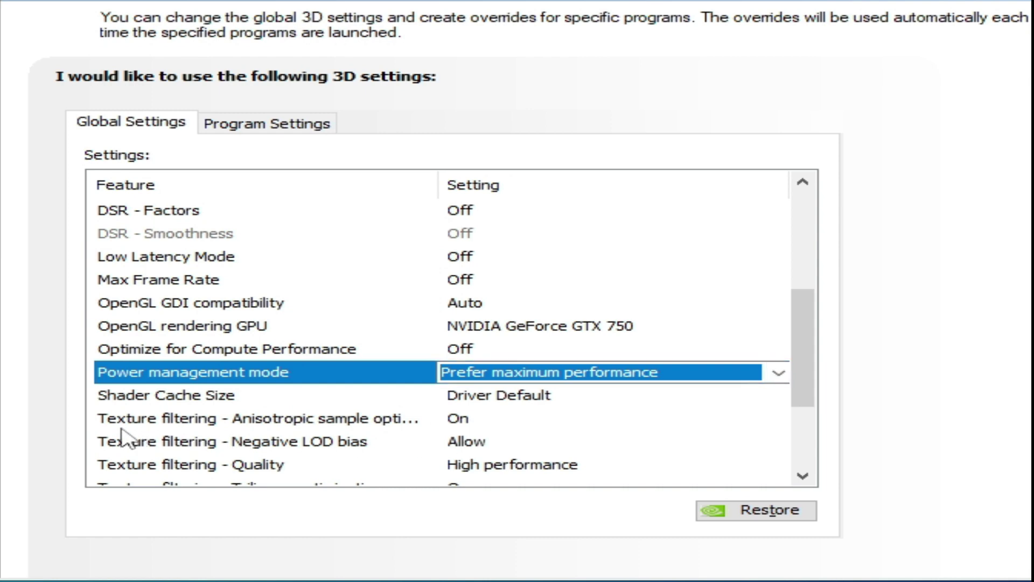
pyautogui.click(504, 464)
pyautogui.click(509, 465)
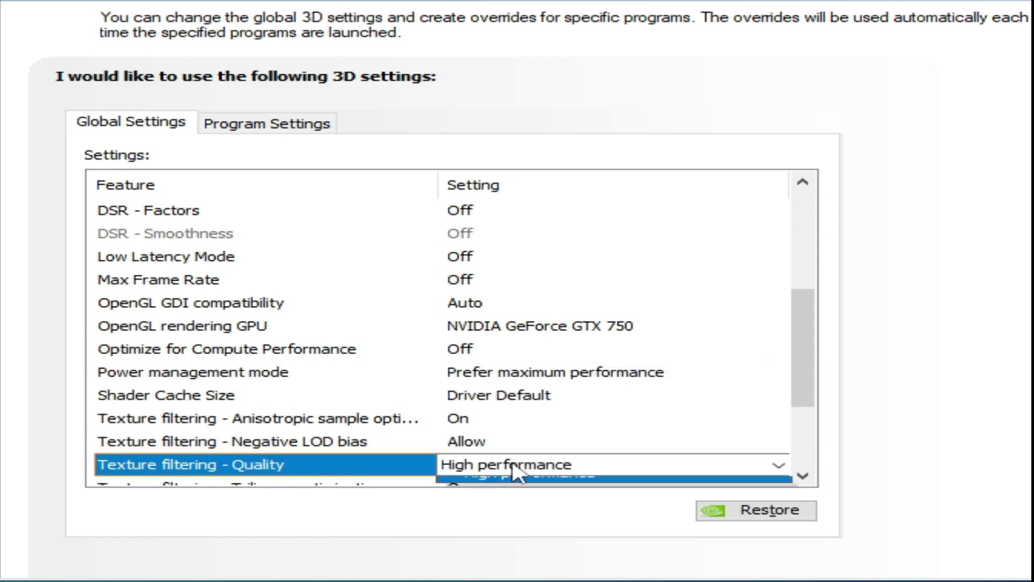
pyautogui.click(469, 542)
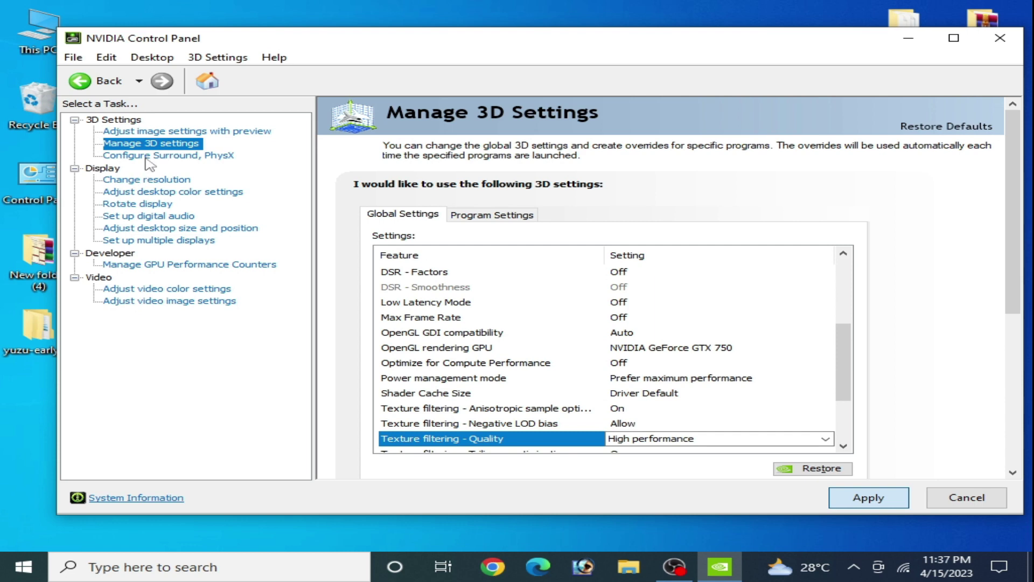
# - Select NVIDIA GeForce GTX 750 as the PhysX processor and close NVIDIA Control Panel
pyautogui.click(148, 156)
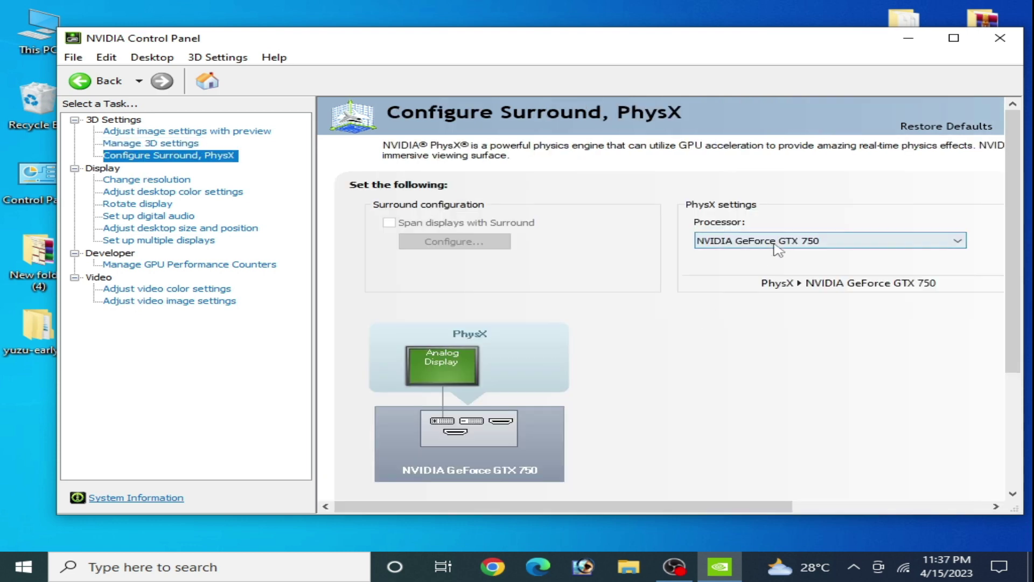
pyautogui.click(776, 249)
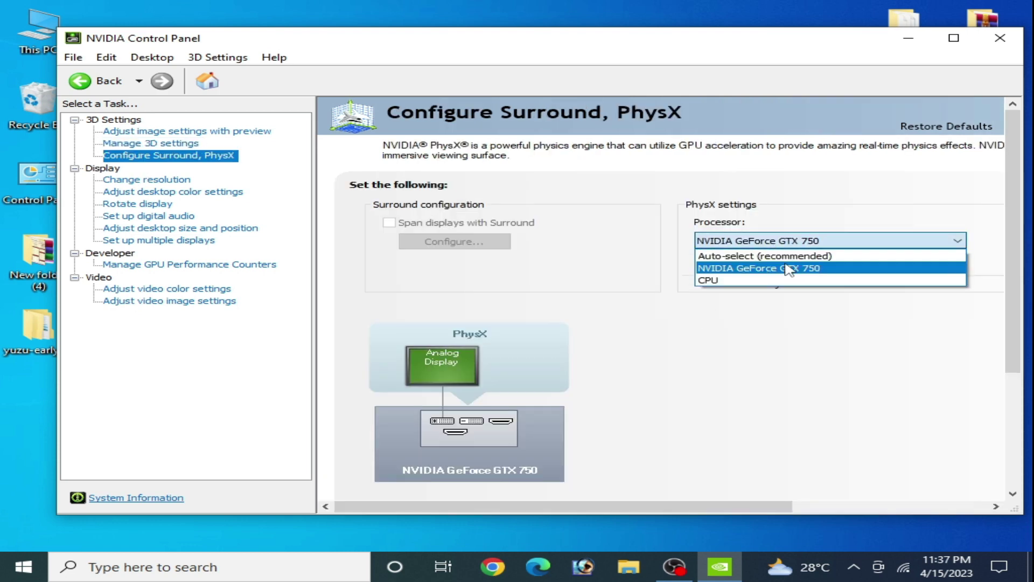
pyautogui.click(762, 265)
pyautogui.click(760, 243)
pyautogui.click(759, 255)
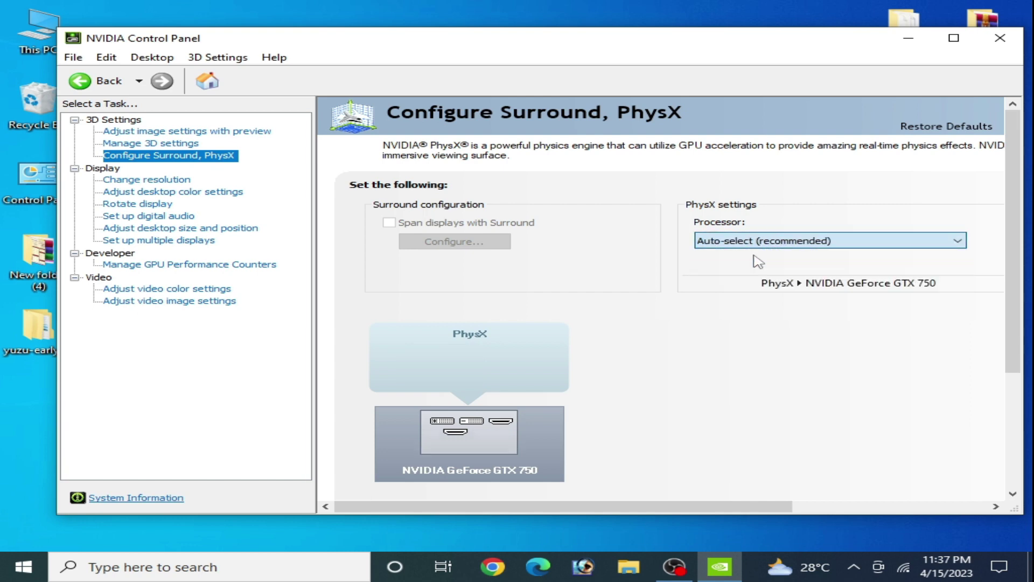
pyautogui.click(759, 245)
pyautogui.click(756, 266)
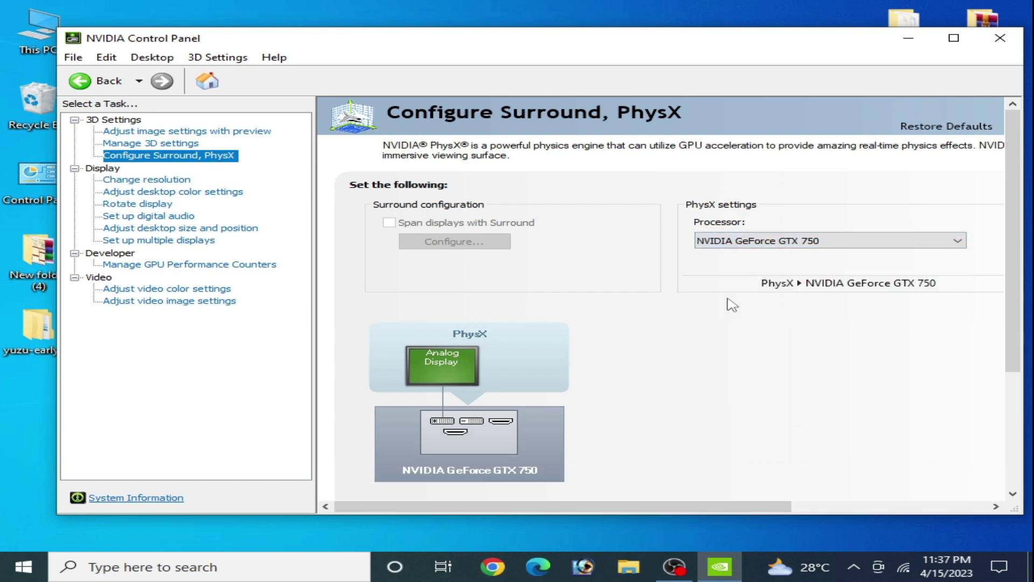
pyautogui.click(997, 46)
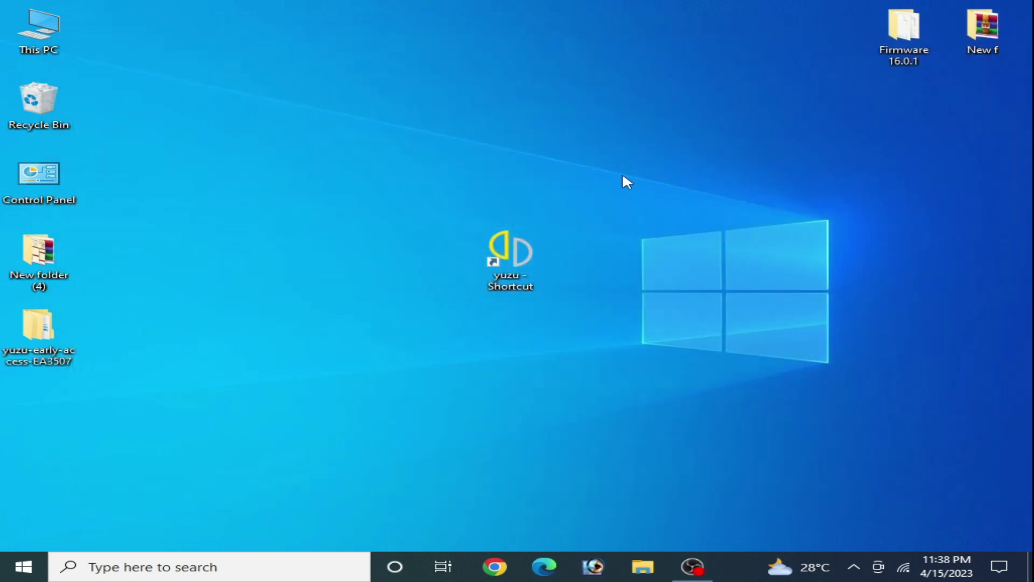
# - Open Windows Graphics settings from Display settings and remove the existing yuzu graphics preference
pyautogui.rightClick(622, 176)
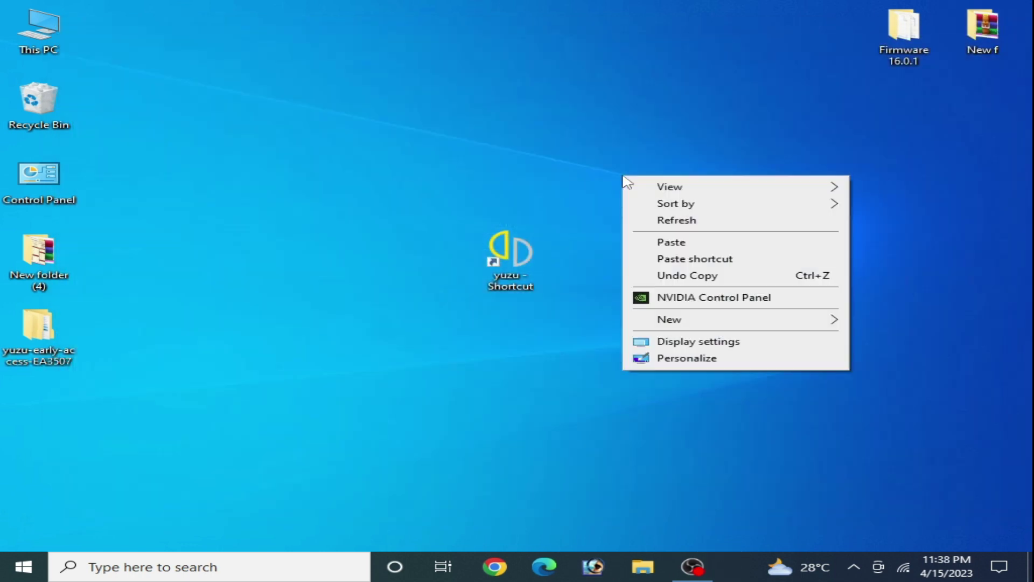
pyautogui.click(700, 342)
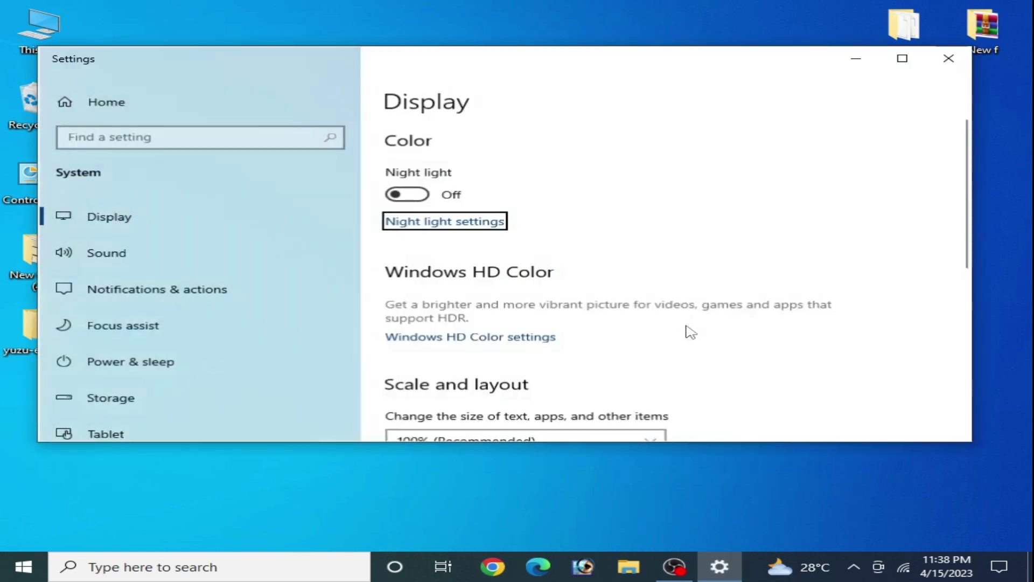
pyautogui.moveTo(969, 173); pyautogui.dragTo(785, 312)
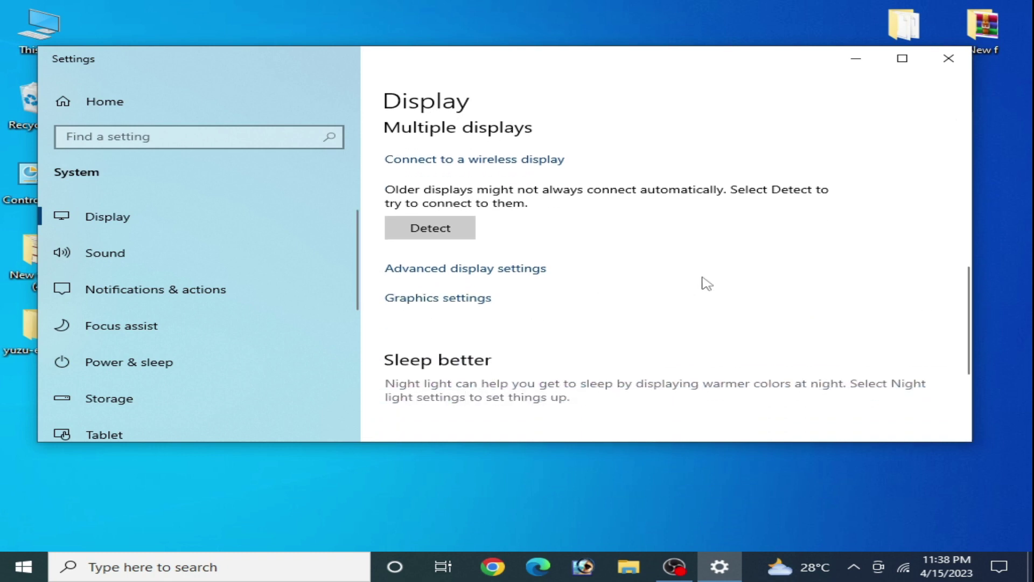
pyautogui.click(439, 299)
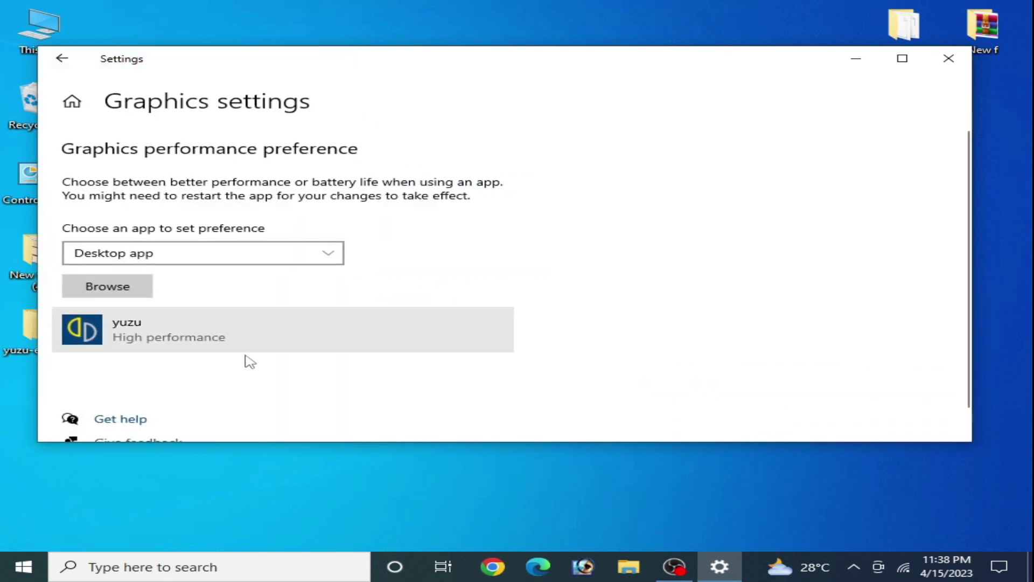
pyautogui.click(278, 339)
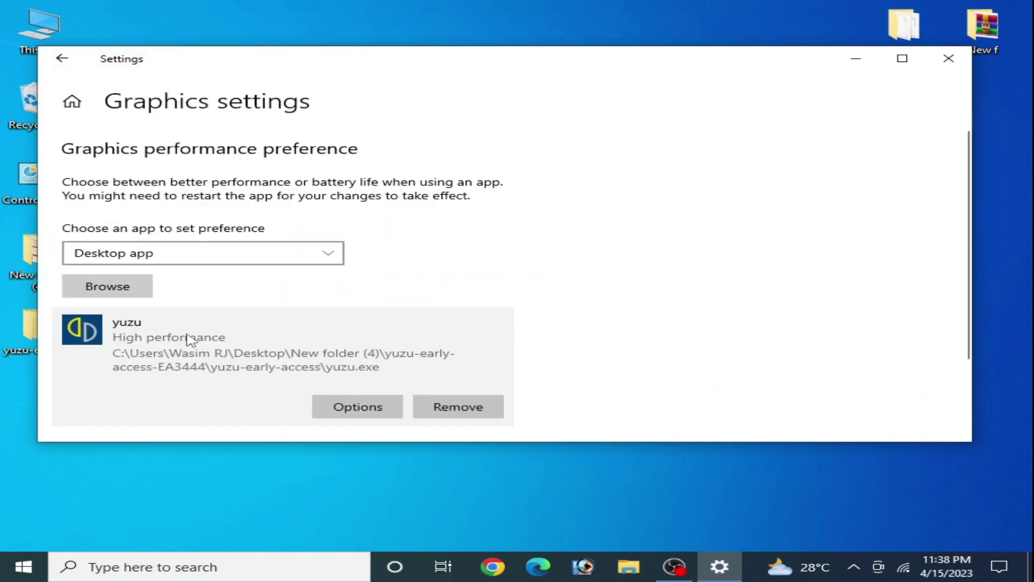
pyautogui.click(459, 409)
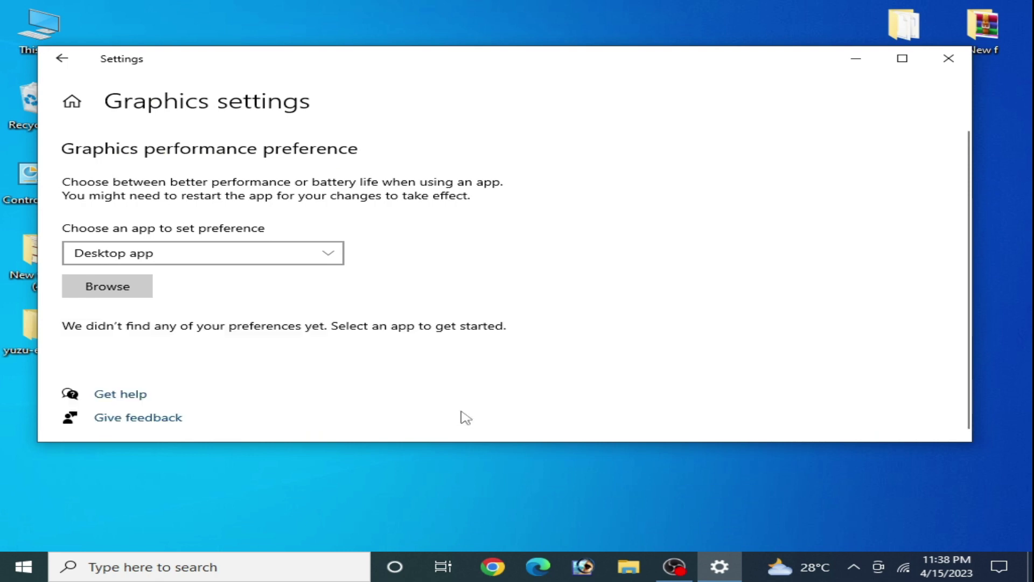
# - Add yuzu.exe, save its graphics preference as High performance, and close Settings
pyautogui.click(107, 286)
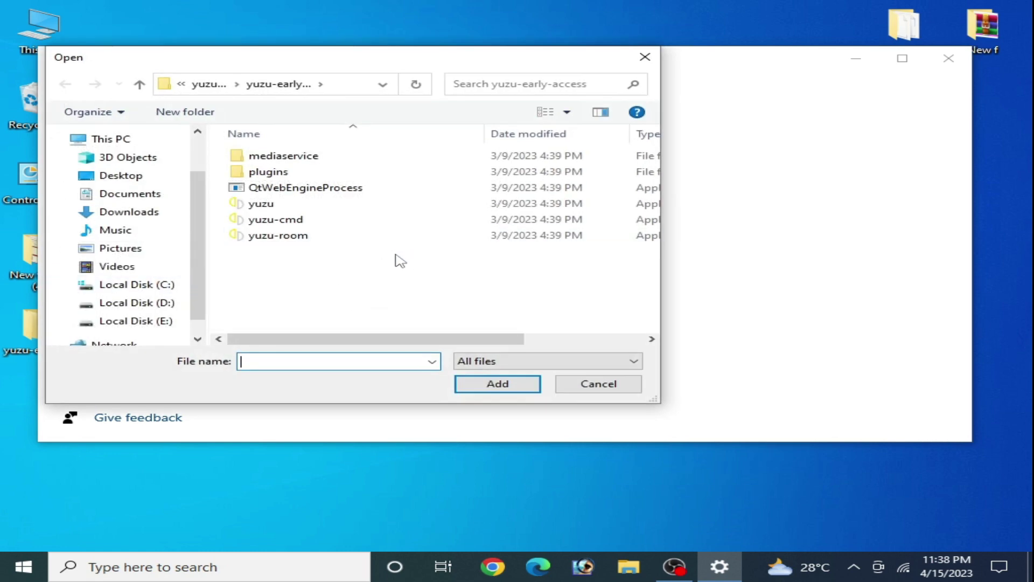
pyautogui.click(280, 205)
pyautogui.moveTo(273, 341); pyautogui.dragTo(364, 370)
pyautogui.click(473, 384)
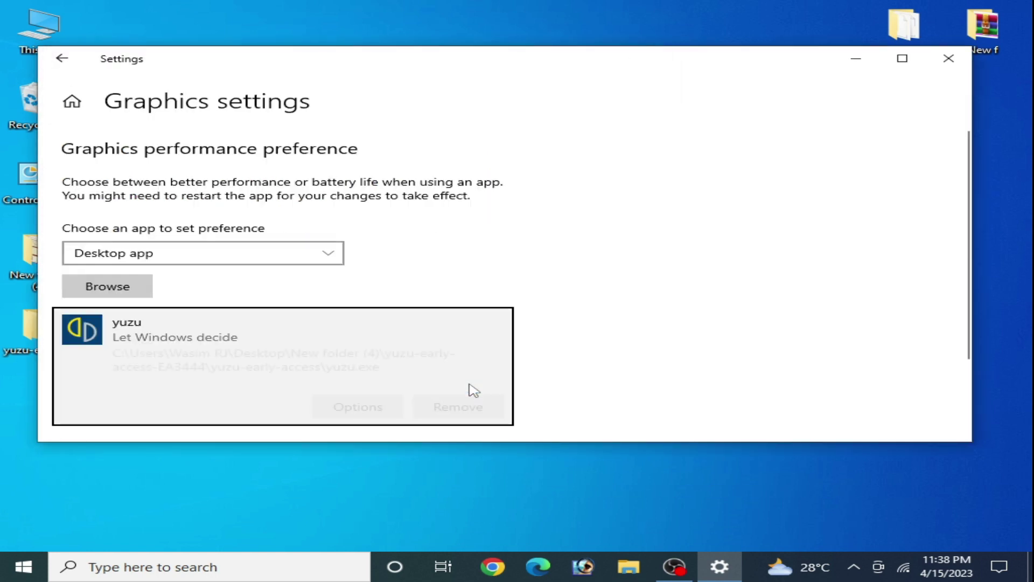
pyautogui.click(347, 406)
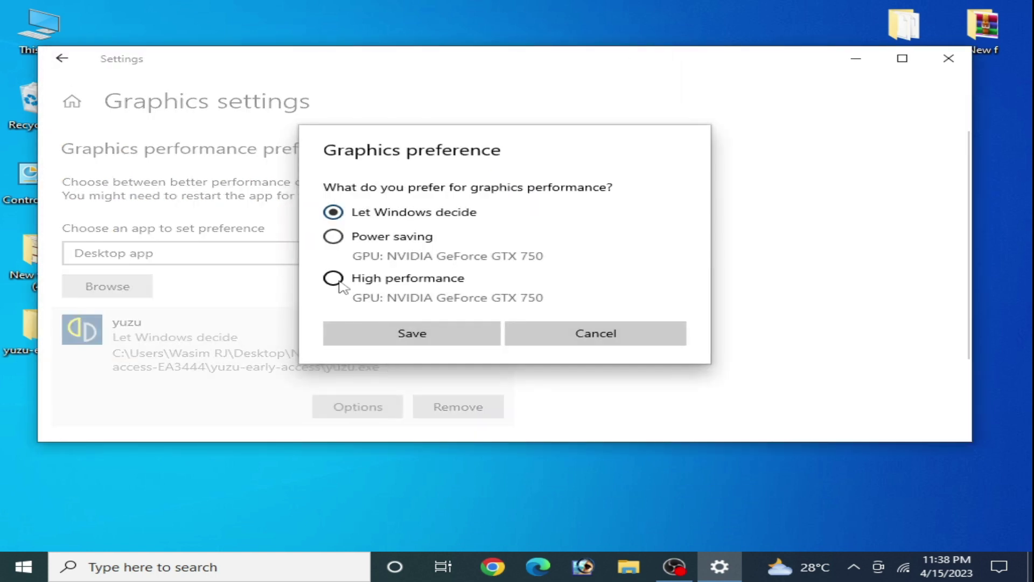
pyautogui.click(442, 338)
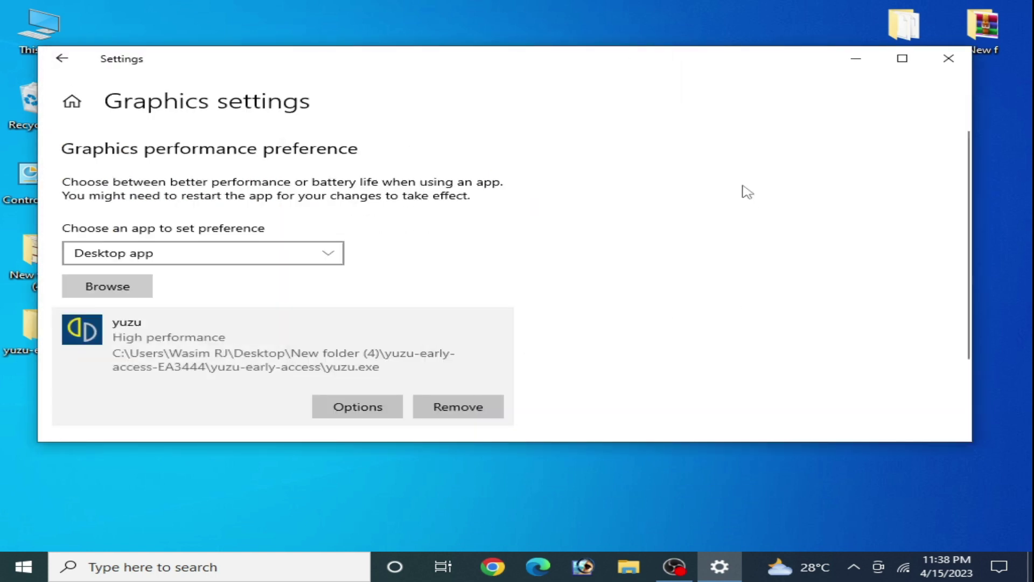
pyautogui.click(949, 58)
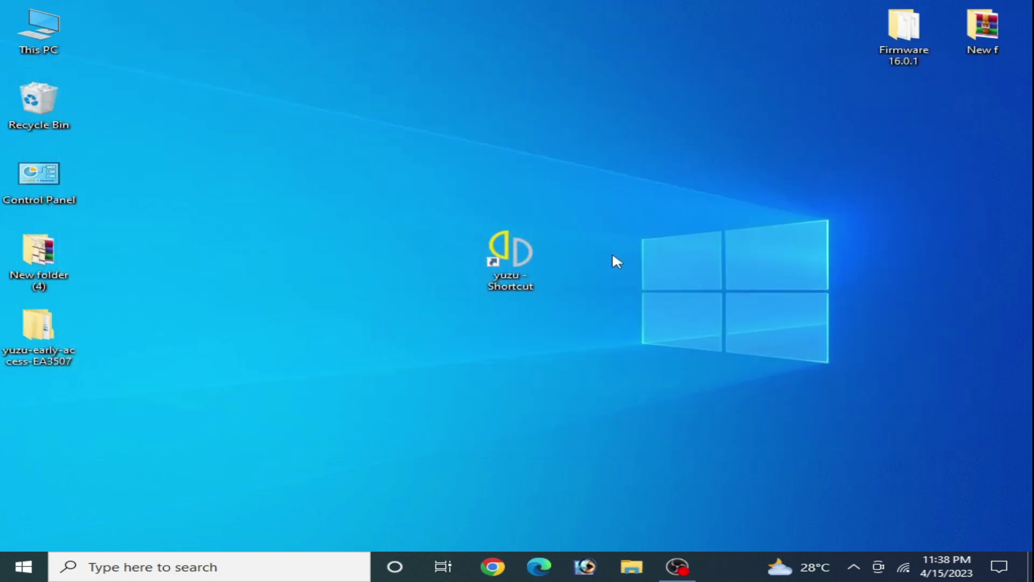
# - Launch yuzu, then open Task Manager and go to yuzu.exe in the Details view
pyautogui.doubleClick(509, 253)
pyautogui.moveTo(514, 97); pyautogui.dragTo(484, 87)
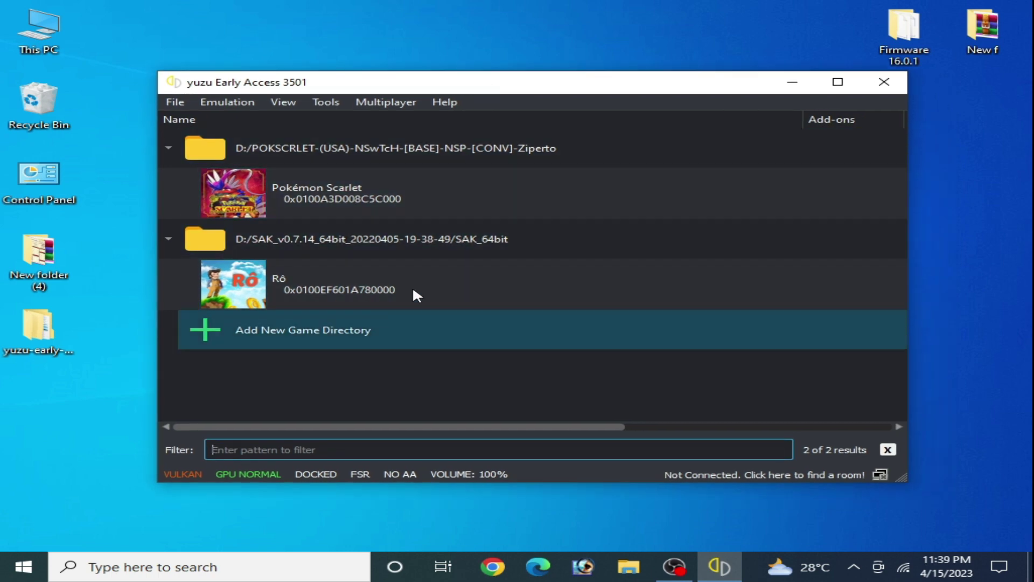
pyautogui.click(125, 566)
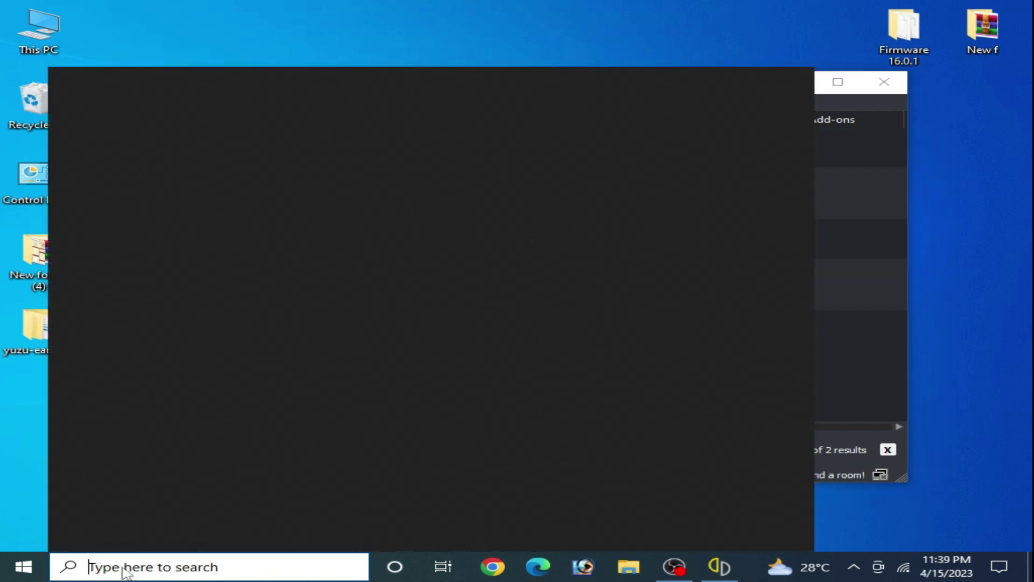
pyautogui.click(203, 323)
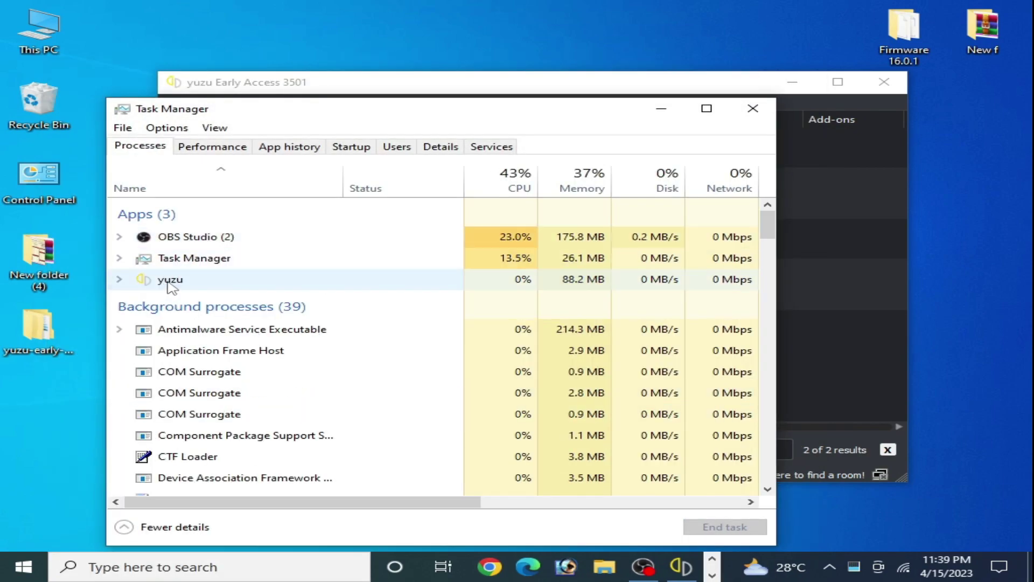
pyautogui.rightClick(169, 281)
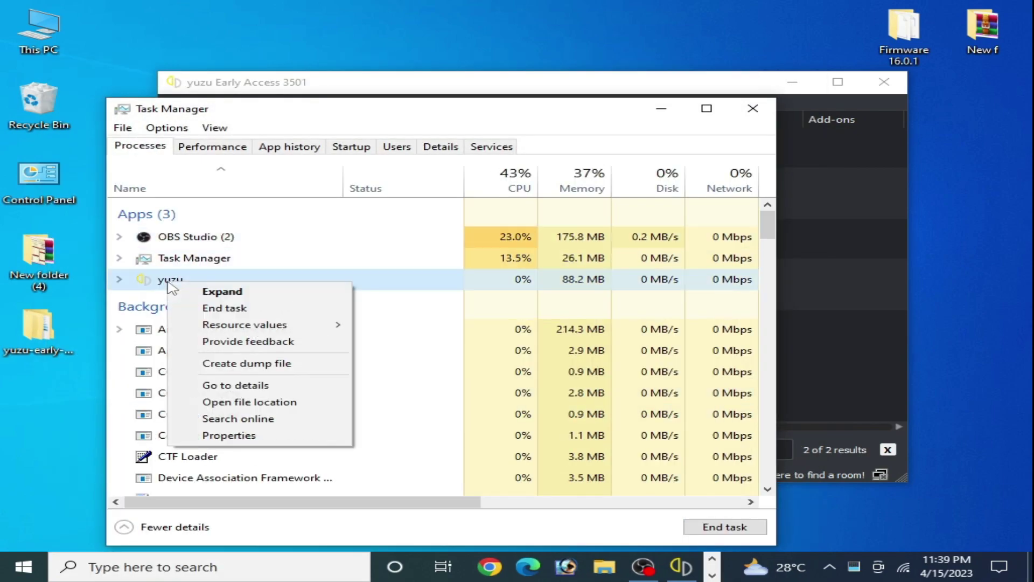
pyautogui.click(237, 385)
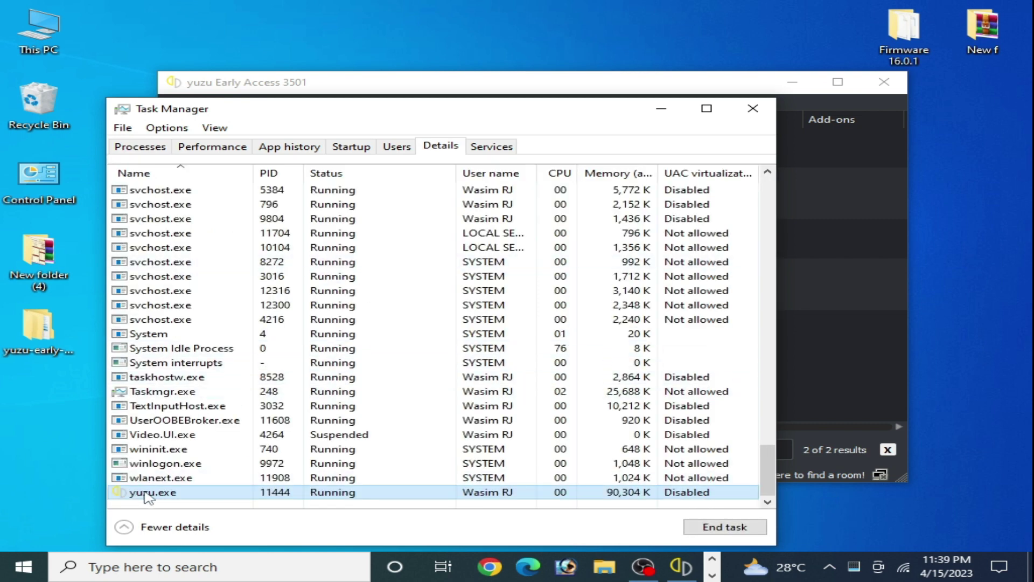
# - Set yuzu.exe's priority to High, confirm the change, and close Task Manager
pyautogui.rightClick(141, 491)
pyautogui.moveTo(200, 336)
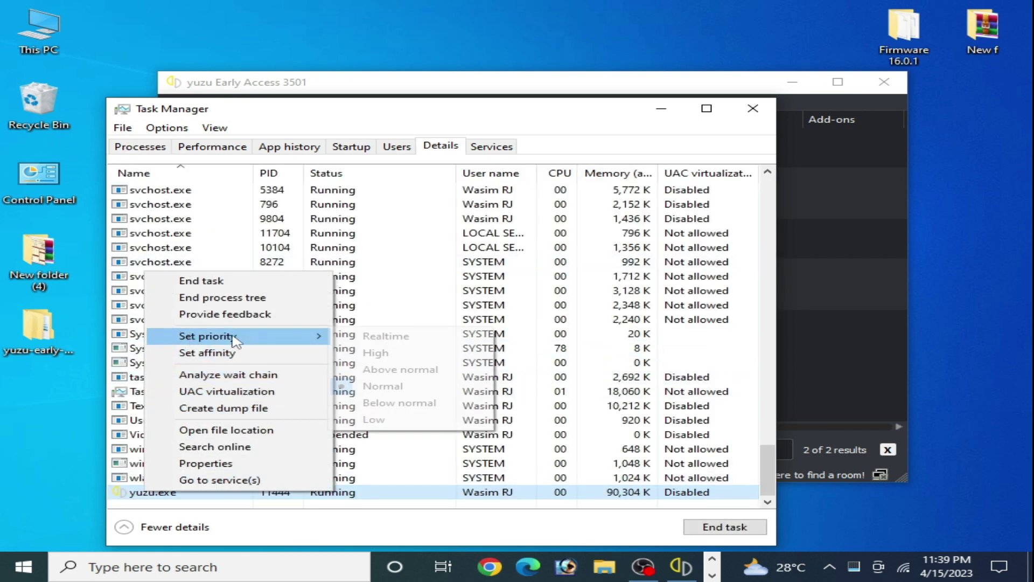
pyautogui.click(370, 353)
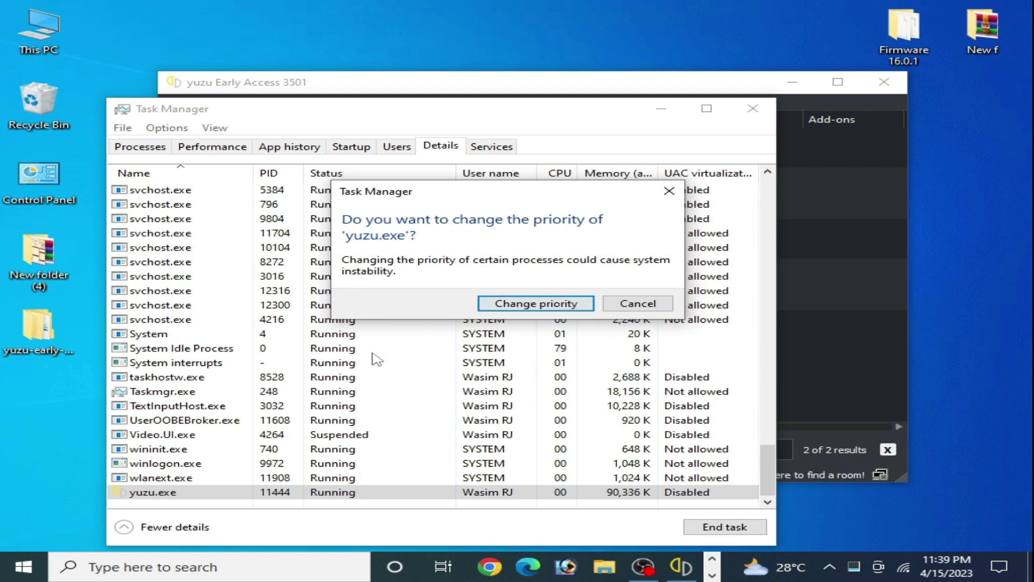
pyautogui.click(498, 305)
pyautogui.click(753, 109)
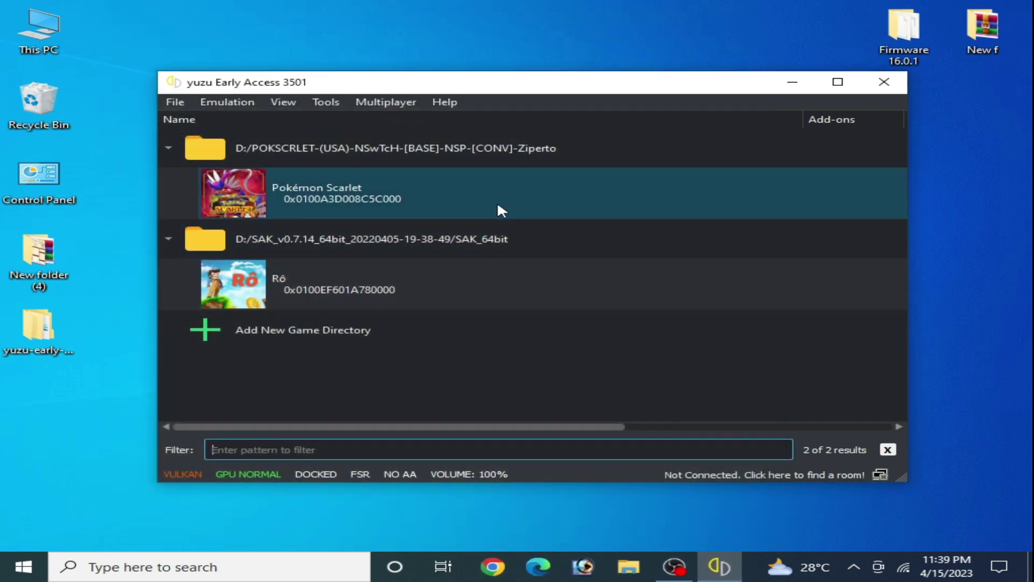